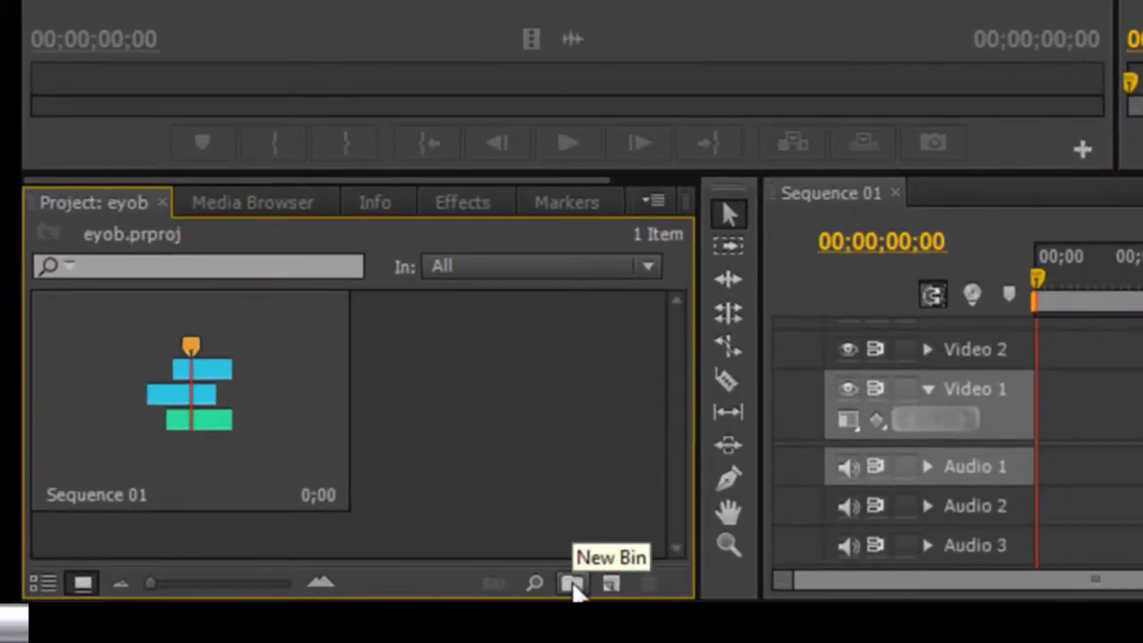
- Create a bin named pic in the project and look inside it
{"action": "left_click", "coordinate": [573, 585]}
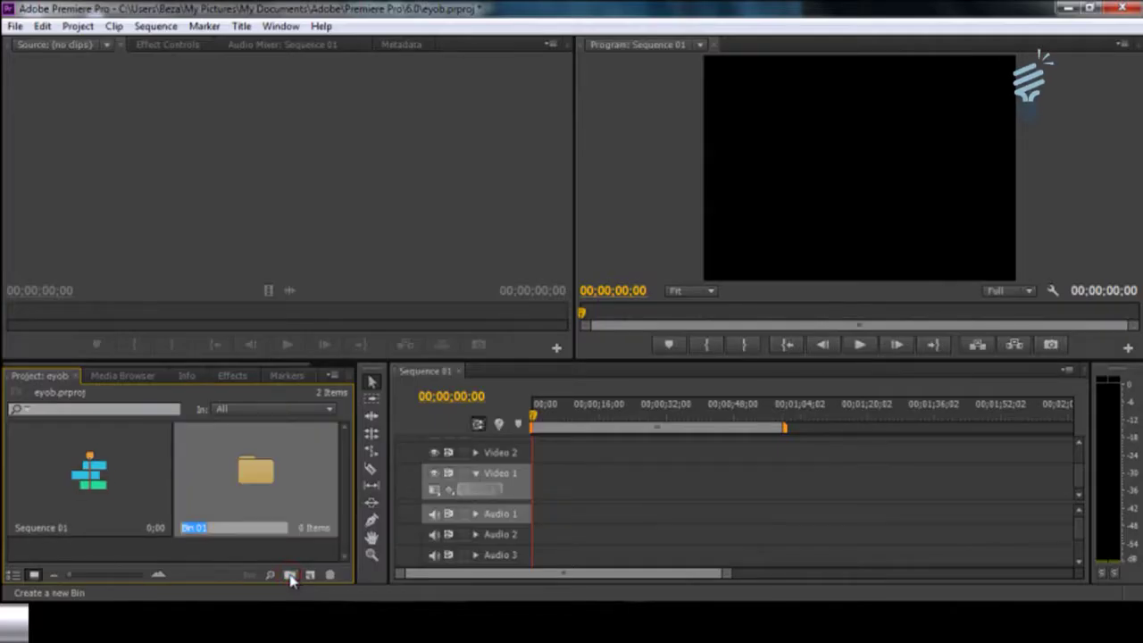
{"action": "type", "text": "cic"}
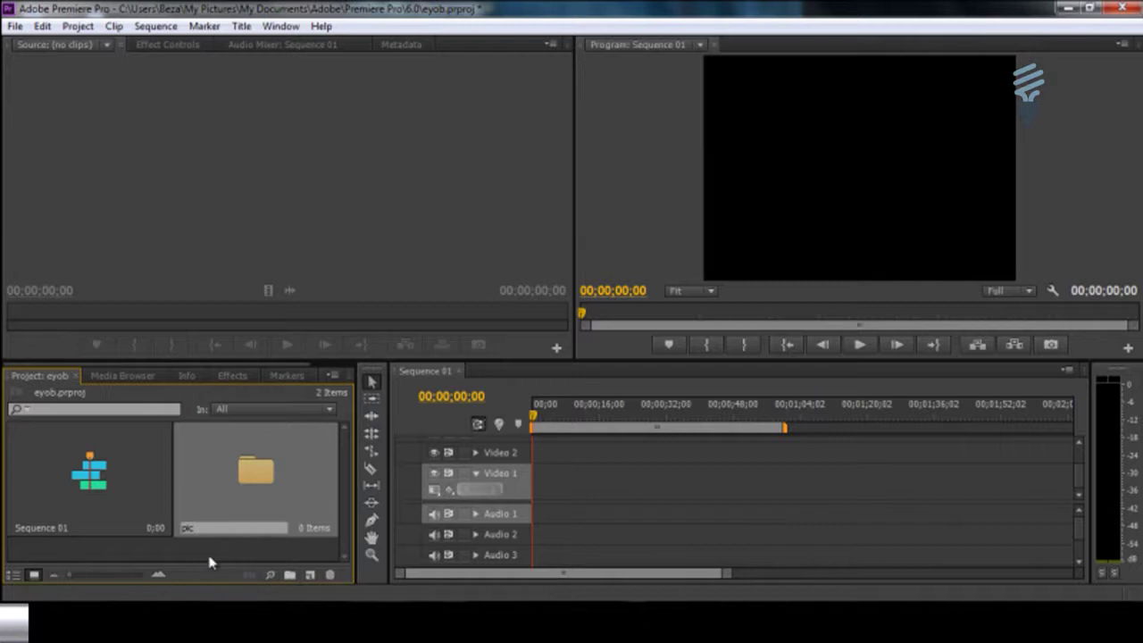
{"action": "left_click", "coordinate": [186, 543]}
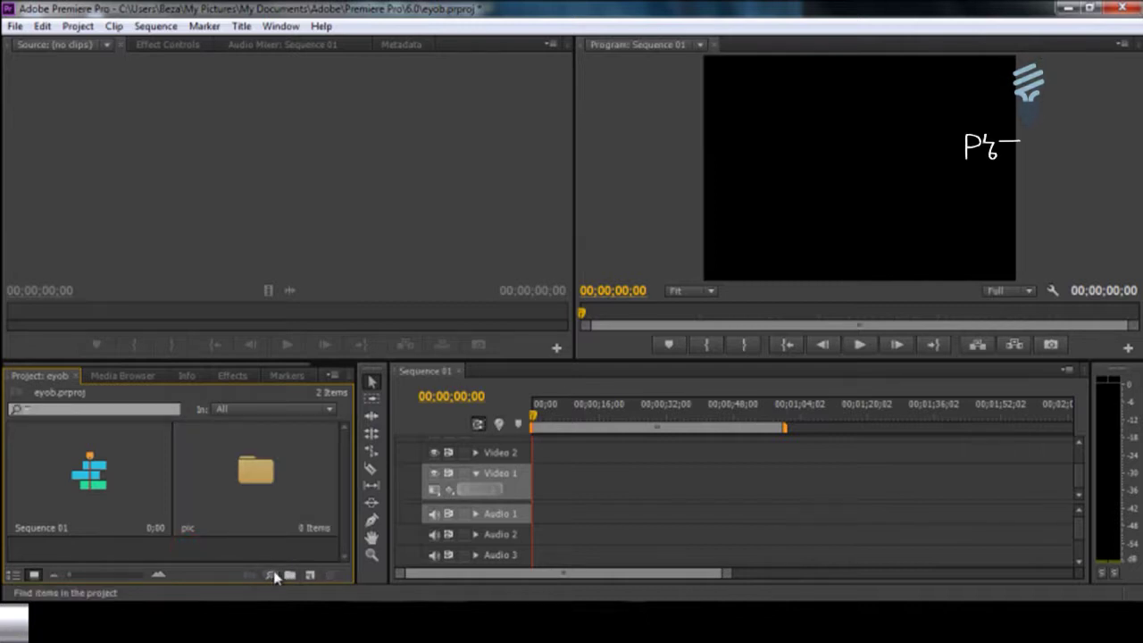
{"action": "double_click", "coordinate": [259, 493]}
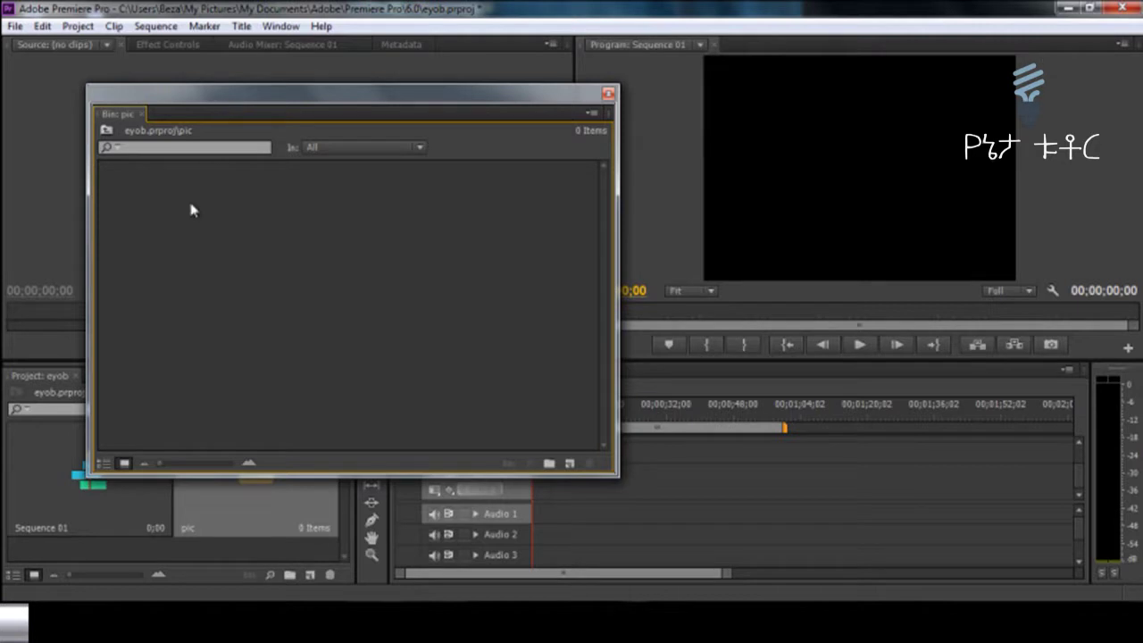
{"action": "left_click", "coordinate": [609, 94]}
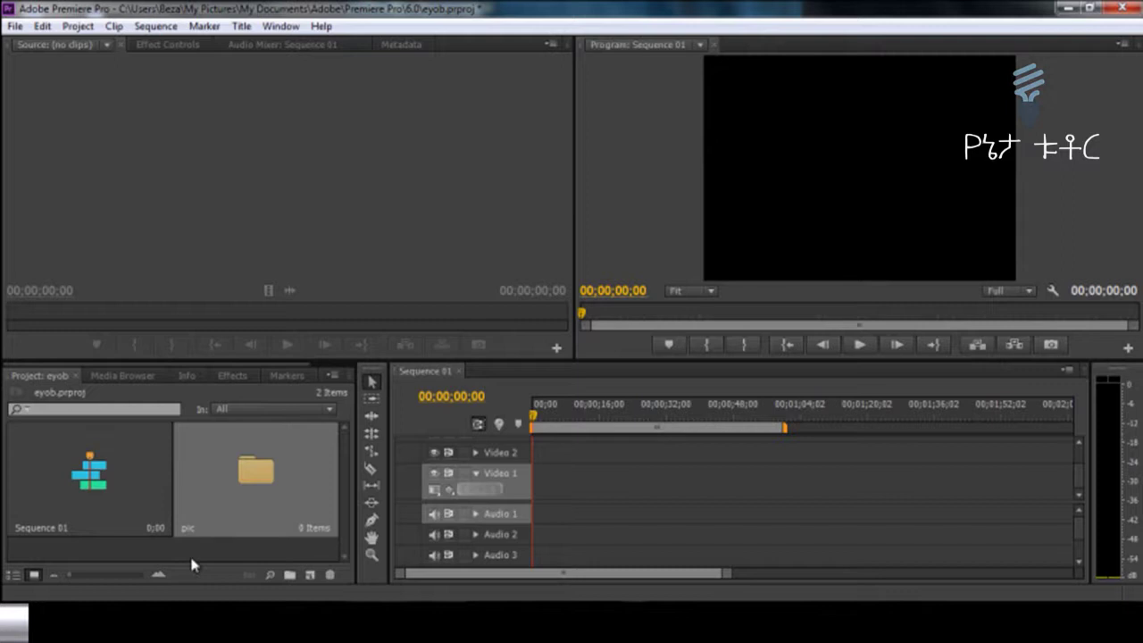
- Create two more project bins named video and music
{"action": "left_click", "coordinate": [289, 576]}
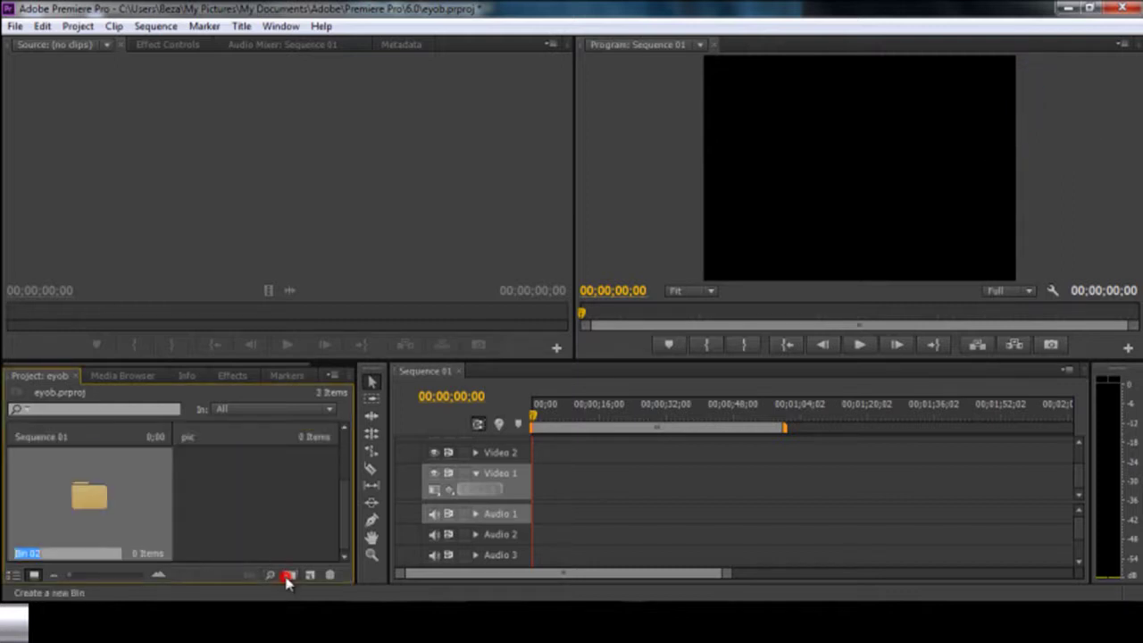
{"action": "type", "text": "video"}
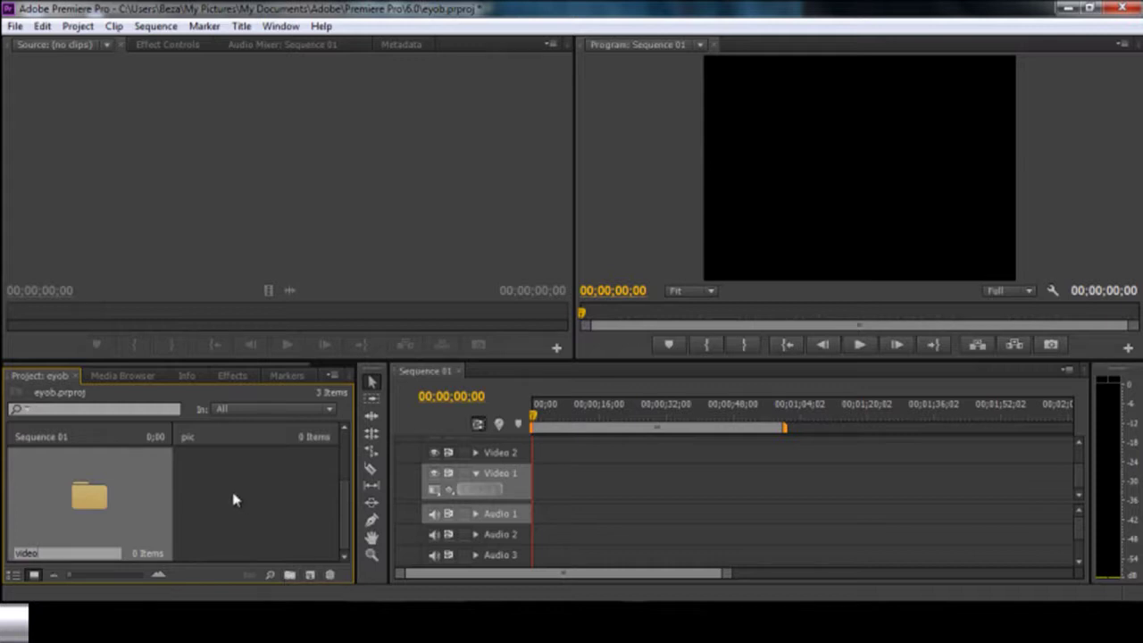
{"action": "left_click", "coordinate": [231, 496]}
{"action": "left_click", "coordinate": [289, 576]}
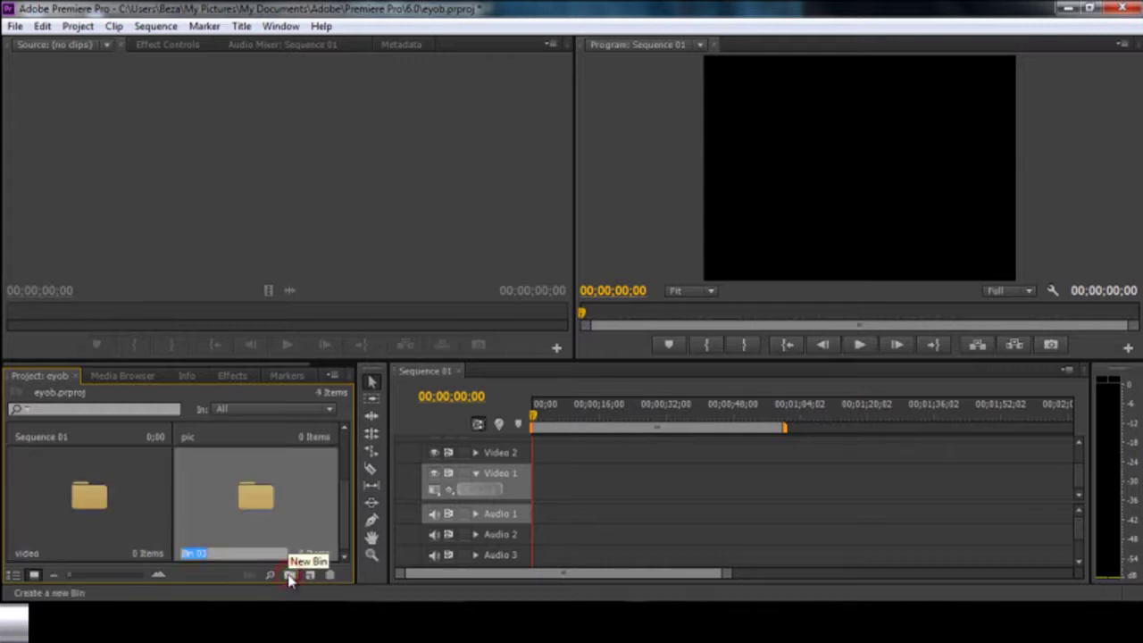
{"action": "type", "text": "a"}
{"action": "type", "text": "music"}
{"action": "left_click", "coordinate": [343, 505]}
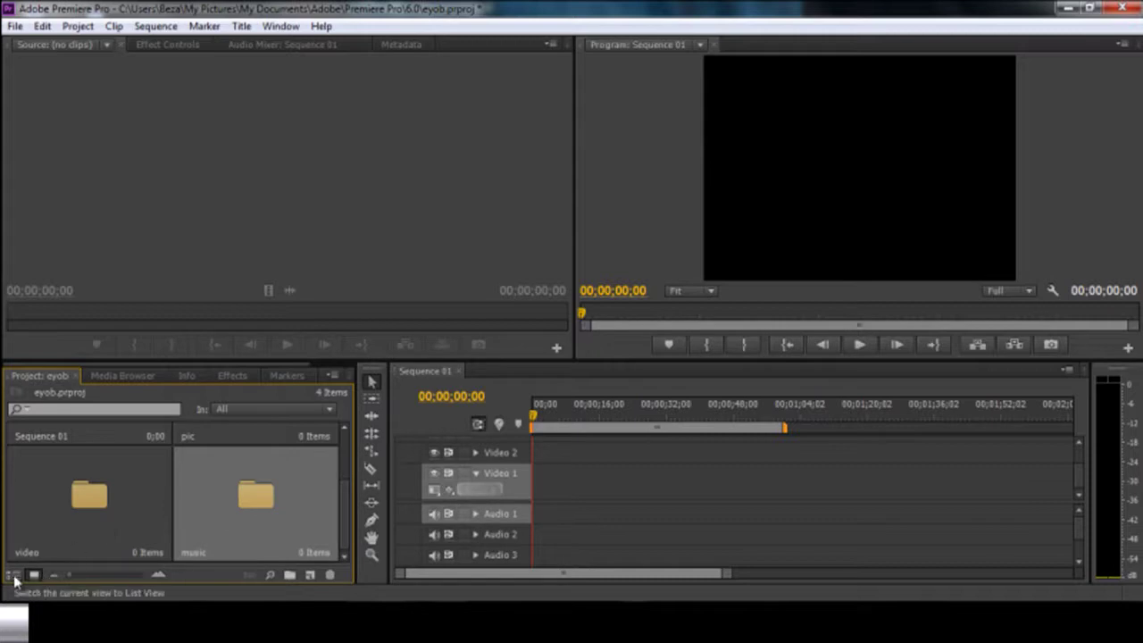
- Show the project items in List View and look through the clips
{"action": "left_click", "coordinate": [13, 575]}
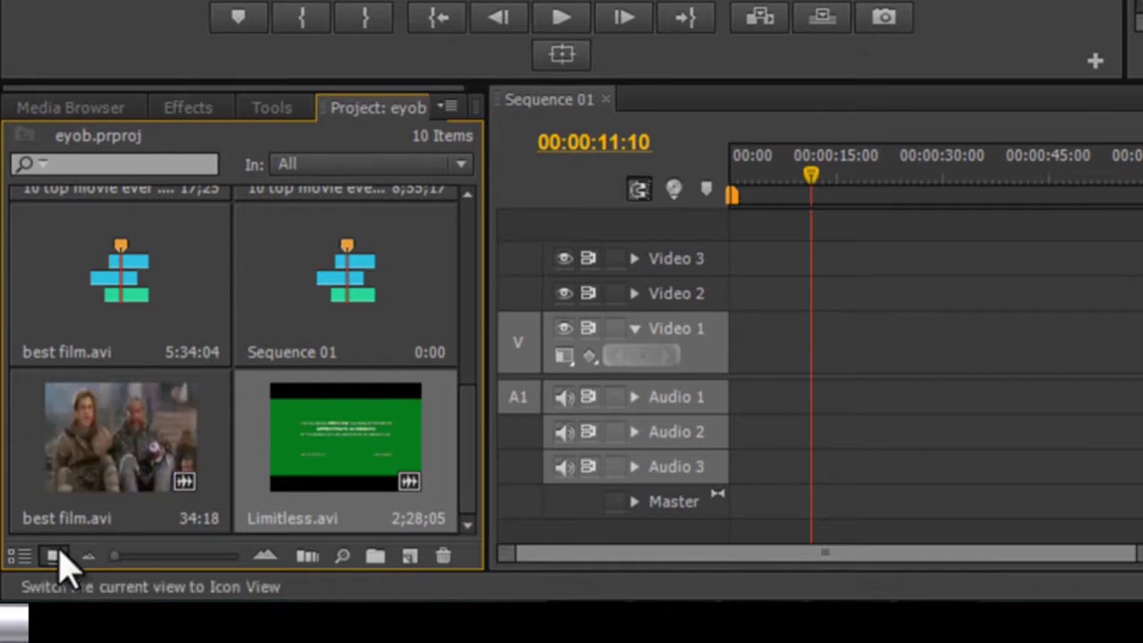
{"action": "left_click", "coordinate": [22, 556]}
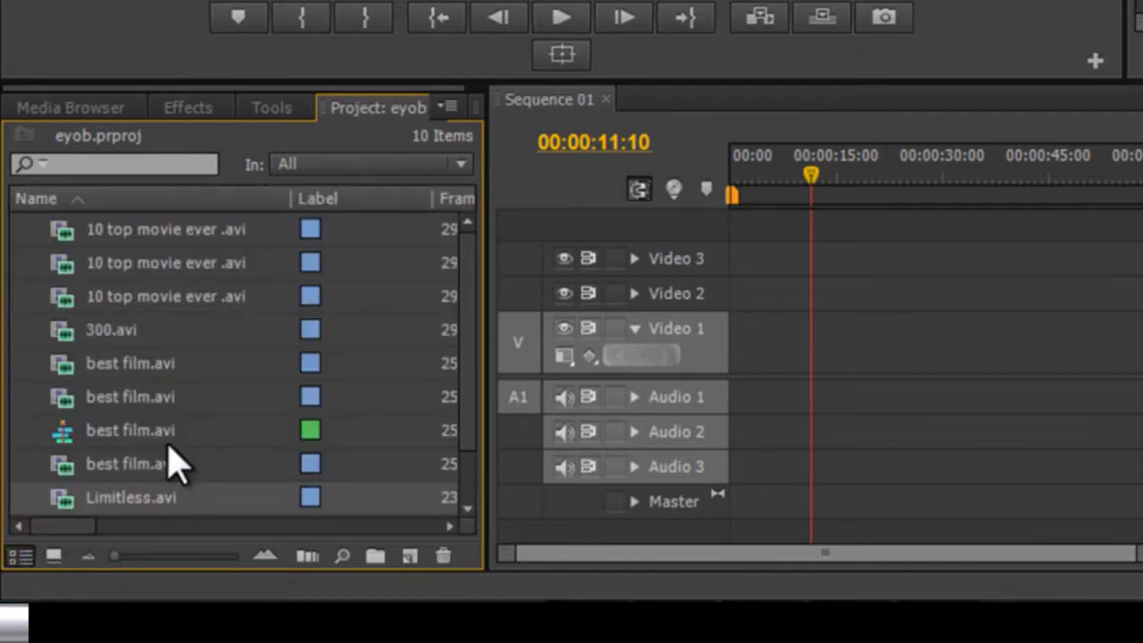
{"action": "scroll", "coordinate": [474, 281], "scroll_direction": "down", "scroll_amount": 1}
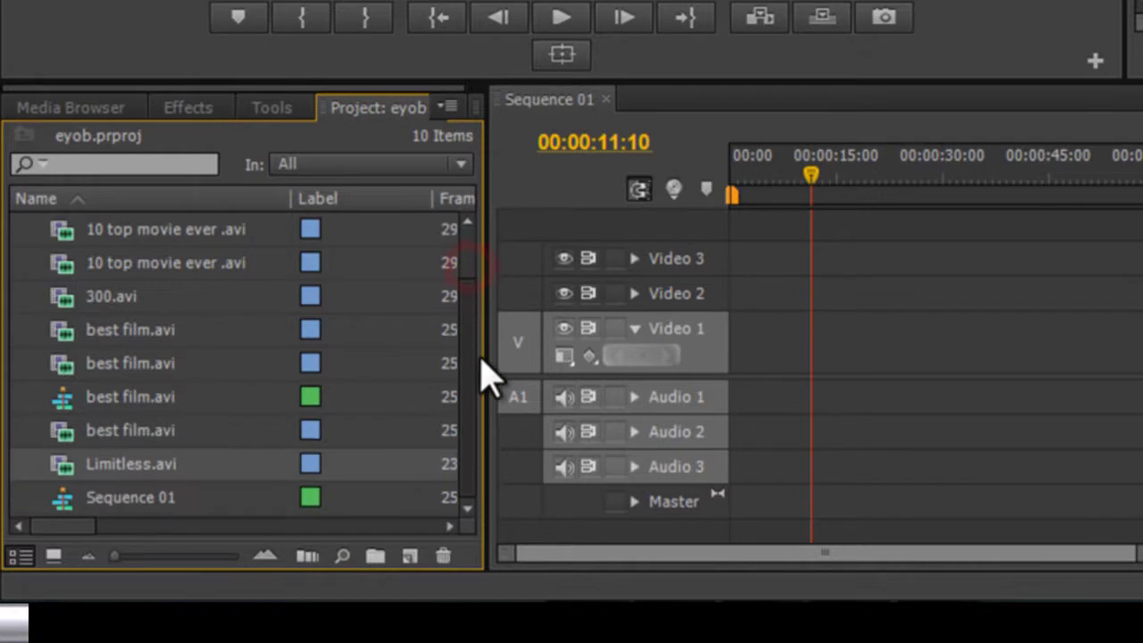
{"action": "scroll", "coordinate": [480, 243], "scroll_direction": "up", "scroll_amount": 1}
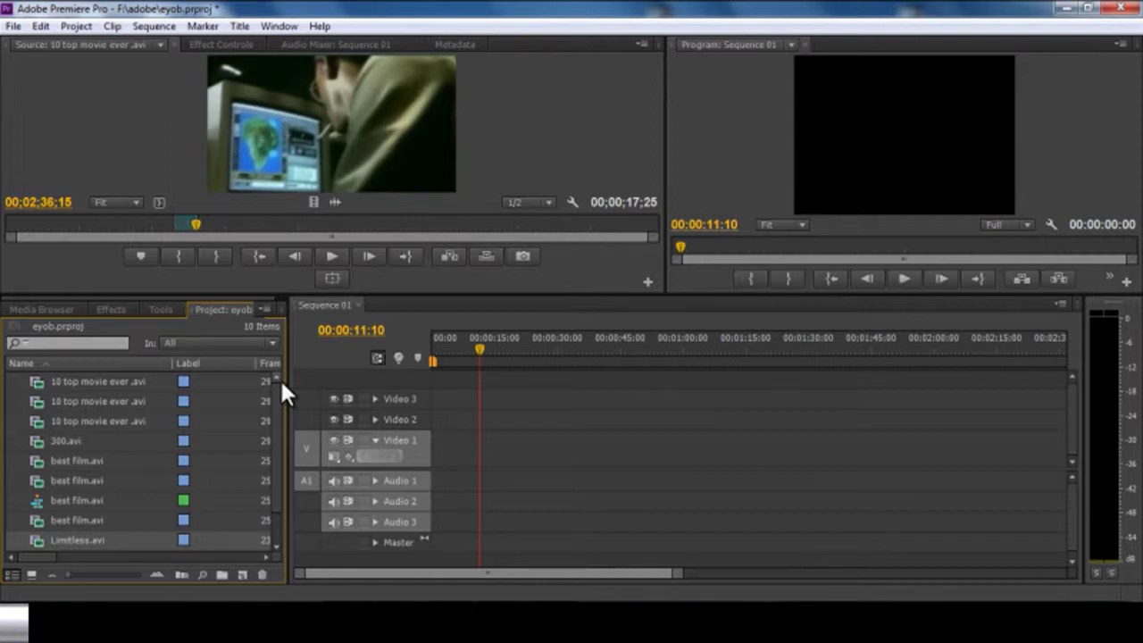
- Load Limitless.avi in the Source monitor and mark its In point at 00;00;19;22 and Out point at 00;00;44;00
{"action": "double_click", "coordinate": [39, 547]}
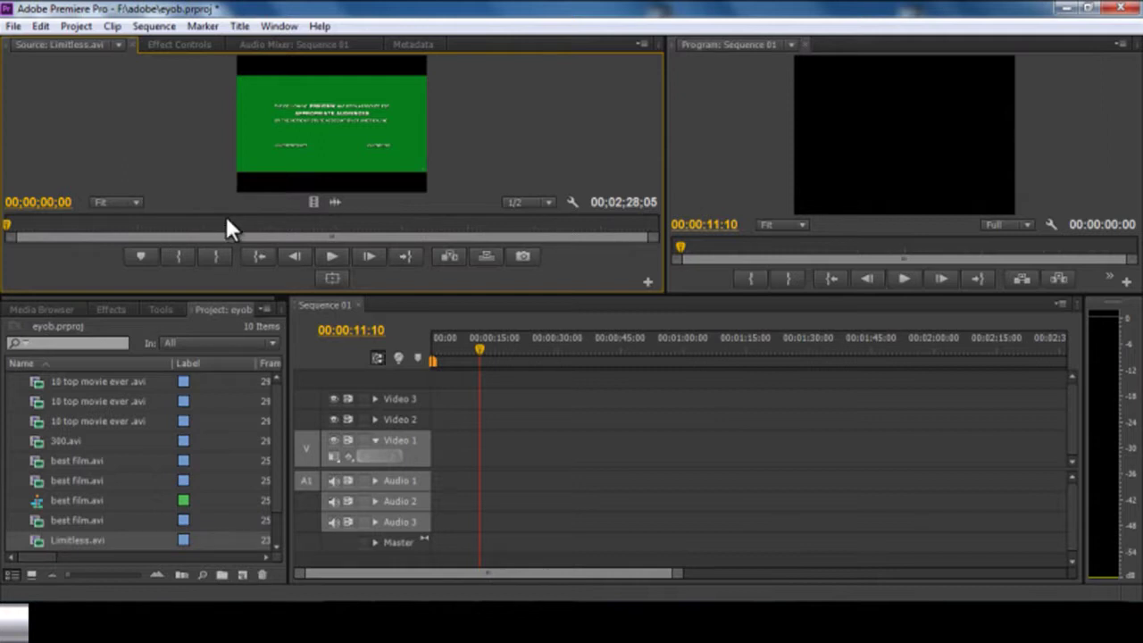
{"action": "left_click", "coordinate": [94, 228]}
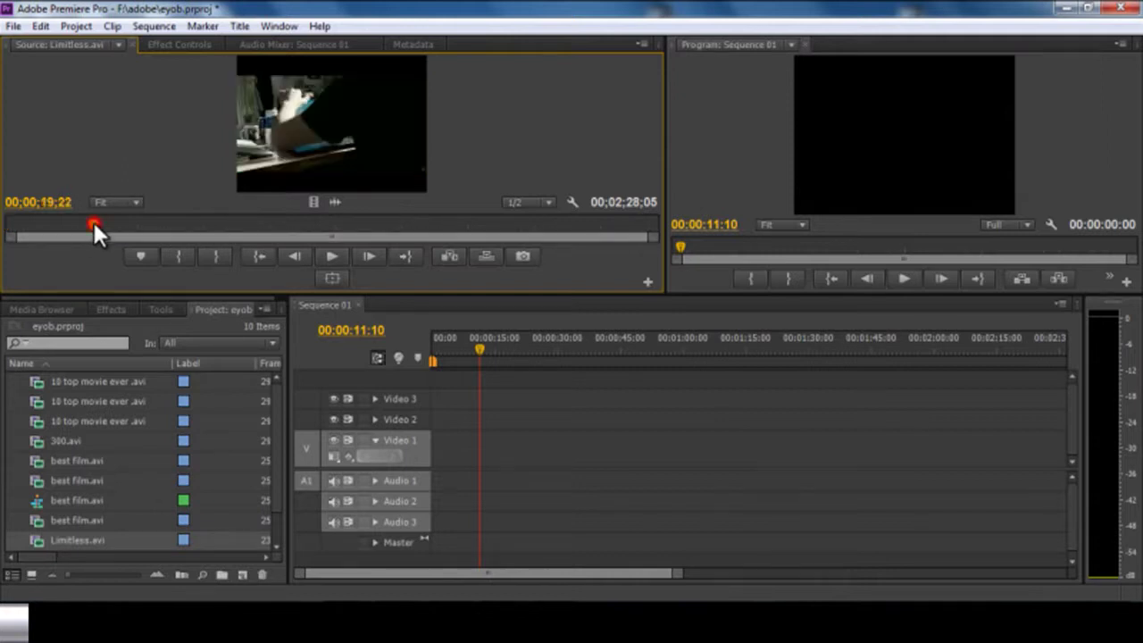
{"action": "left_click", "coordinate": [182, 253]}
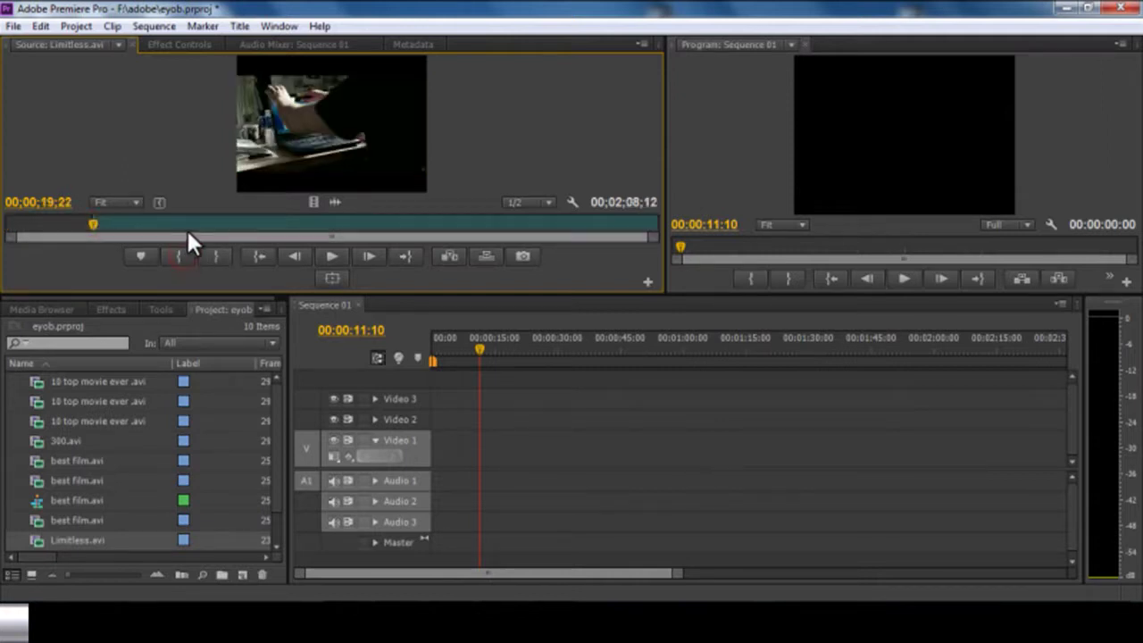
{"action": "left_click", "coordinate": [200, 223]}
{"action": "left_click", "coordinate": [215, 256]}
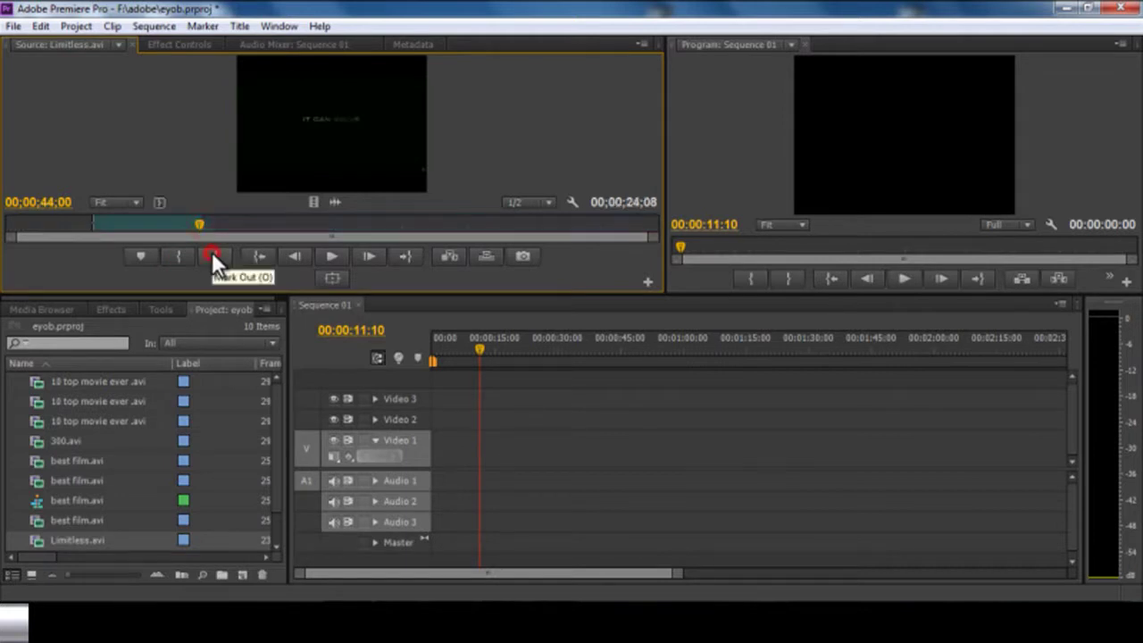
- Place the marked part of Limitless.avi at the start of Video 1, changing the sequence settings to match the clip
{"action": "left_click_drag", "start_coordinate": [333, 164], "coordinate": [434, 449]}
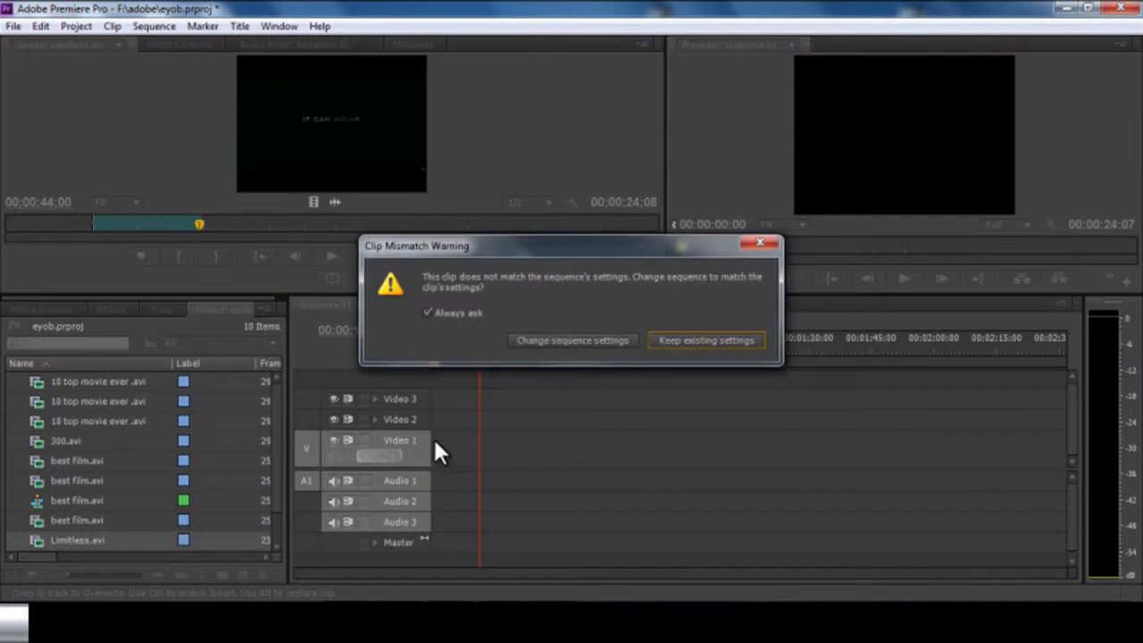
{"action": "left_click", "coordinate": [549, 341]}
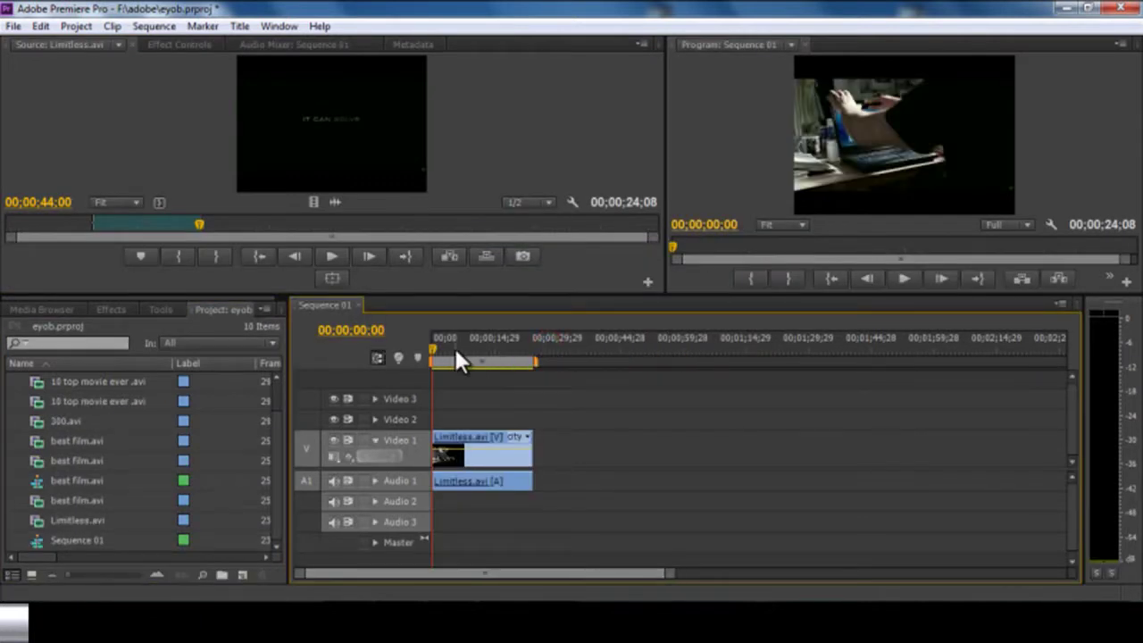
- Play the beginning of the sequence and scrub the playhead back to 00;00;01;00
{"action": "key", "text": "space"}
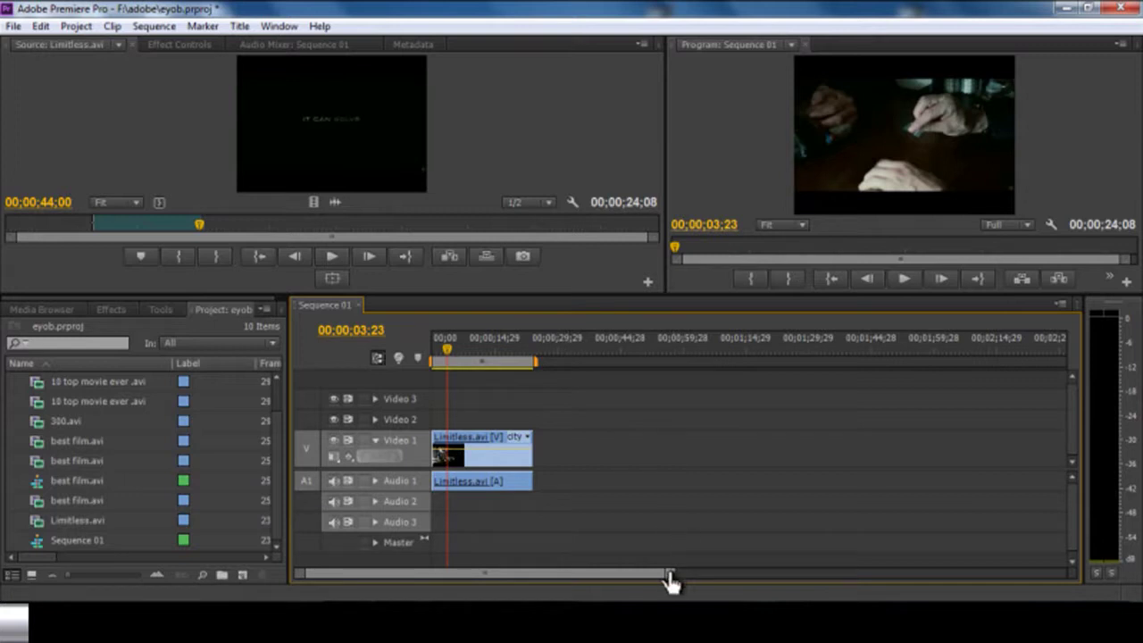
{"action": "left_click_drag", "start_coordinate": [670, 581], "coordinate": [740, 544]}
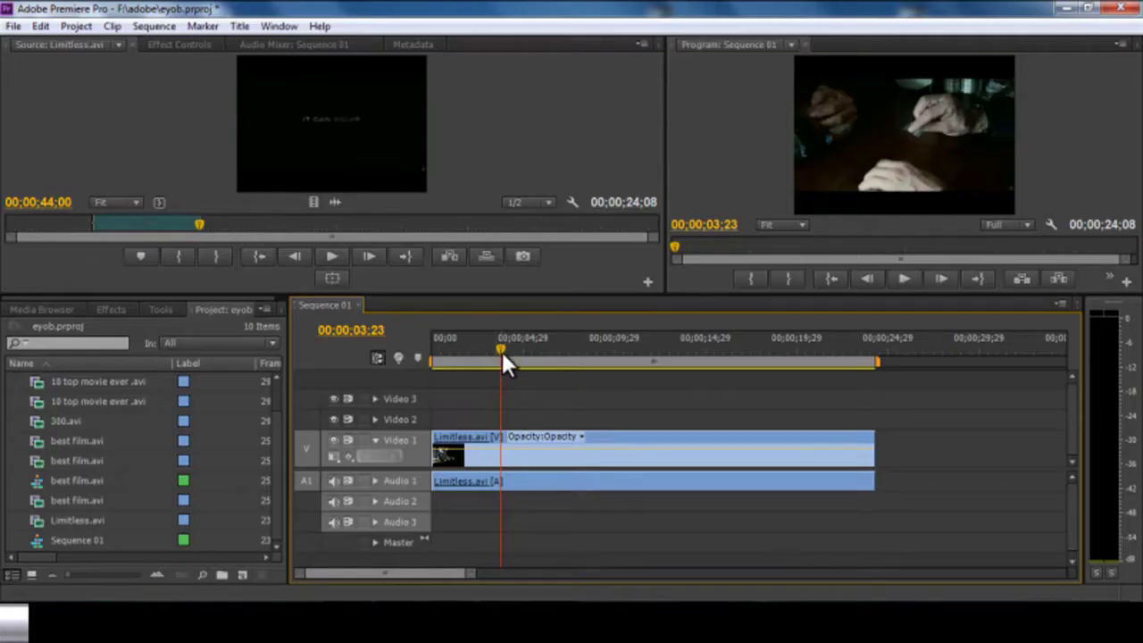
{"action": "left_click_drag", "start_coordinate": [501, 349], "coordinate": [453, 357]}
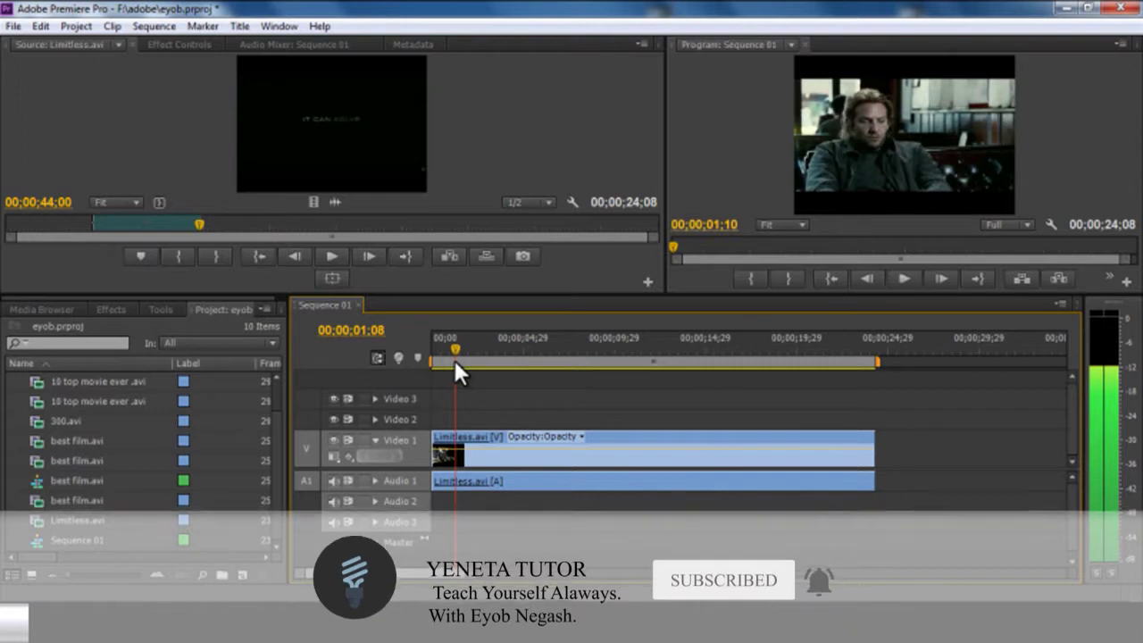
{"action": "left_click", "coordinate": [453, 360]}
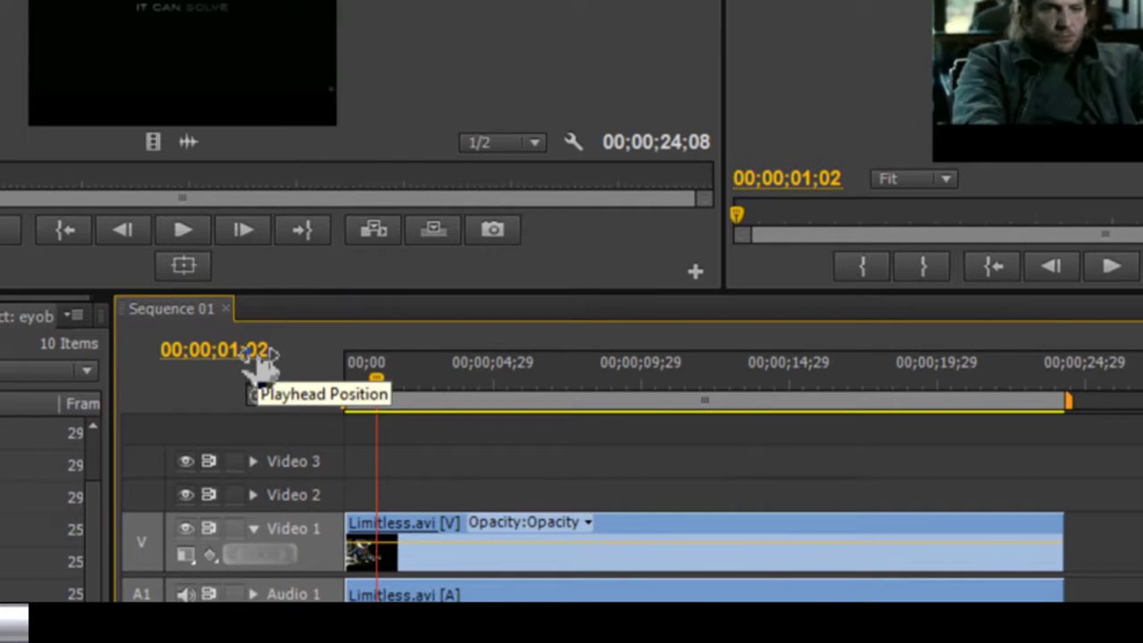
{"action": "mouse_move", "coordinate": [383, 390]}
{"action": "left_mouse_down"}
{"action": "mouse_move", "coordinate": [346, 402]}
{"action": "mouse_move", "coordinate": [370, 403]}
{"action": "left_mouse_up"}
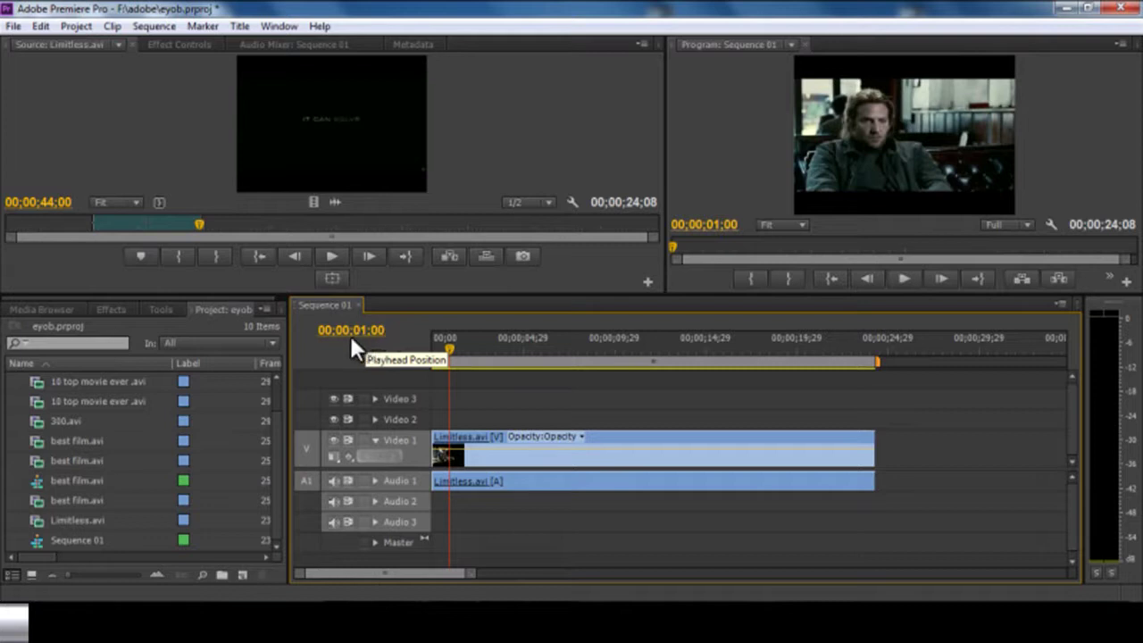
- Move the timeline playhead to 00;00;08;28
{"action": "left_click", "coordinate": [445, 350]}
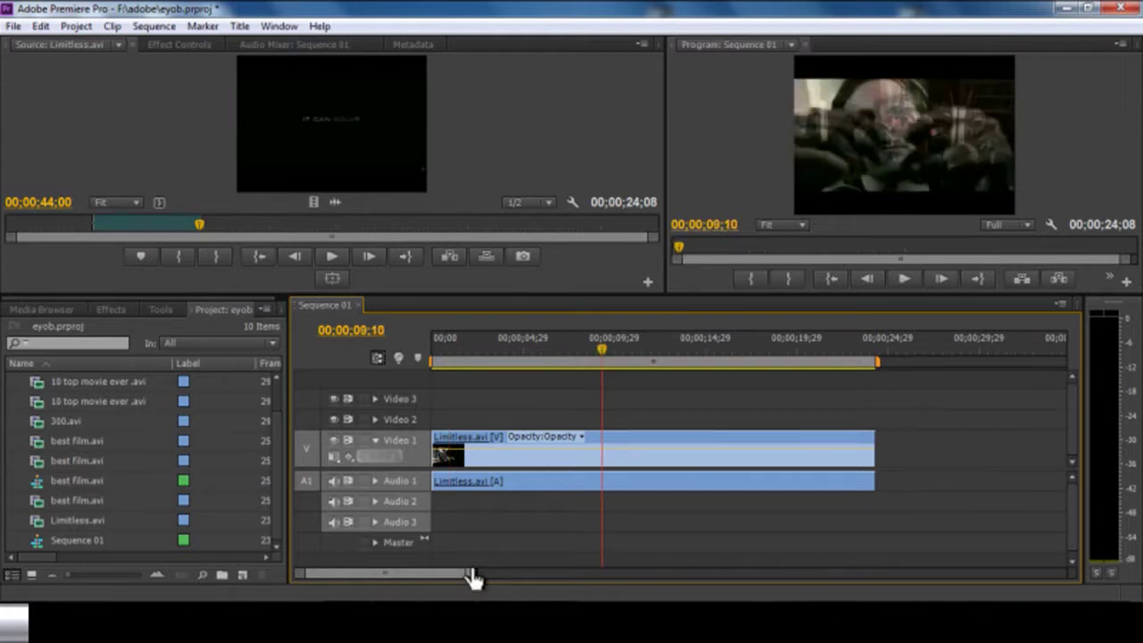
{"action": "key", "text": "equal"}
{"action": "key", "text": "equal"}
{"action": "key", "text": "equal"}
{"action": "key", "text": "equal"}
{"action": "key", "text": "equal"}
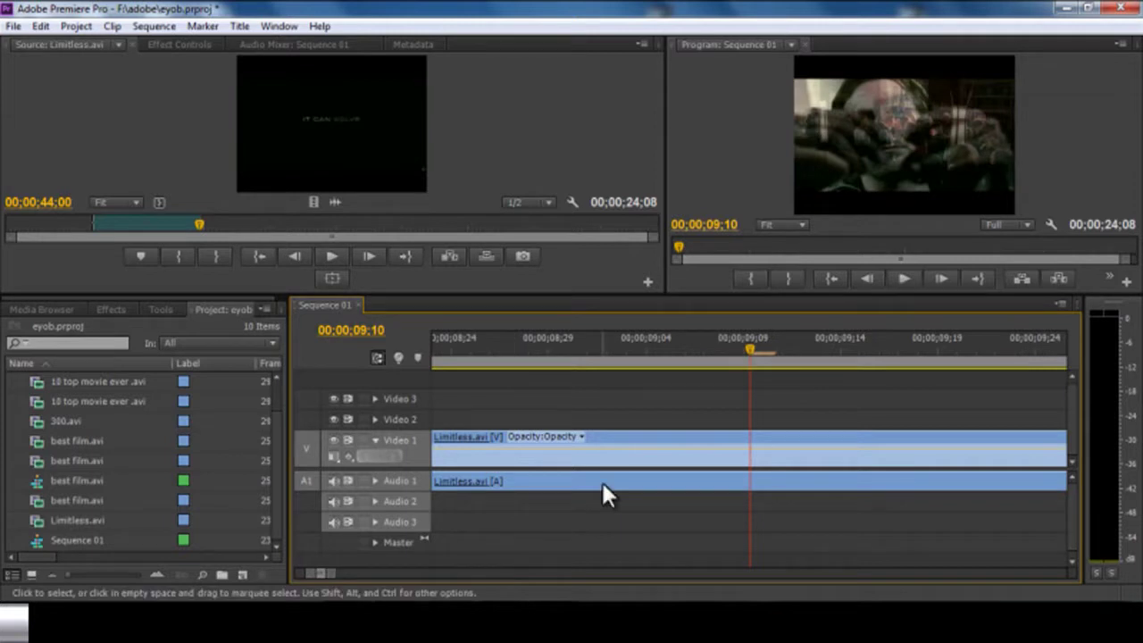
{"action": "left_click_drag", "start_coordinate": [745, 351], "coordinate": [559, 348]}
{"action": "key", "text": "backslash"}
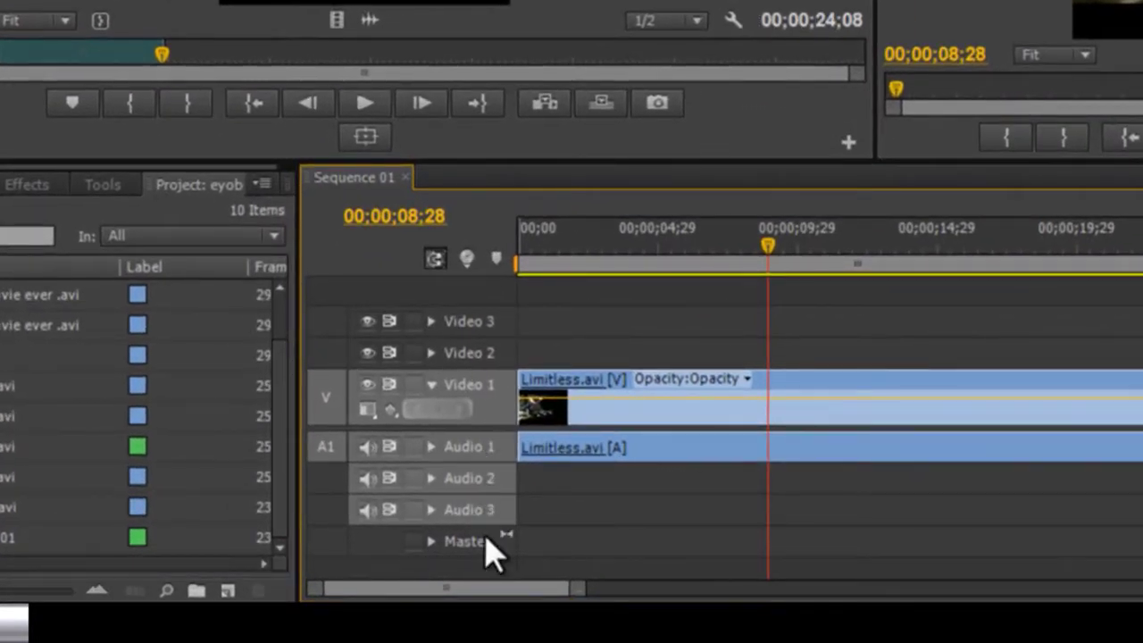
- Target the Video 2 and Video 3 tracks in the timeline
{"action": "left_click", "coordinate": [542, 483]}
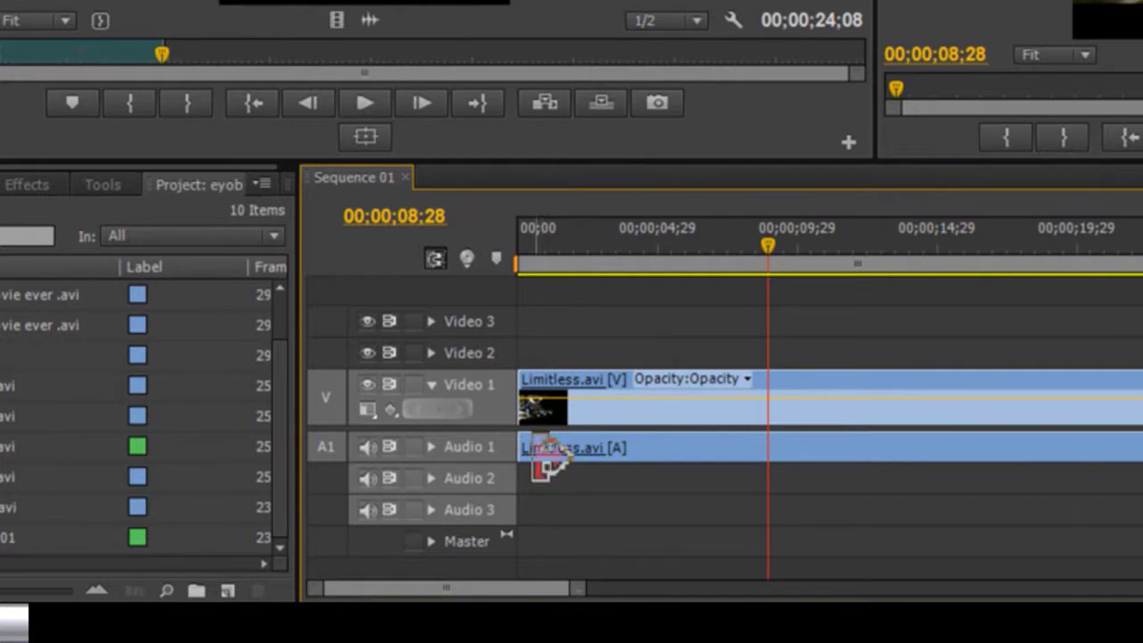
{"action": "left_click", "coordinate": [482, 354]}
{"action": "left_click", "coordinate": [478, 320]}
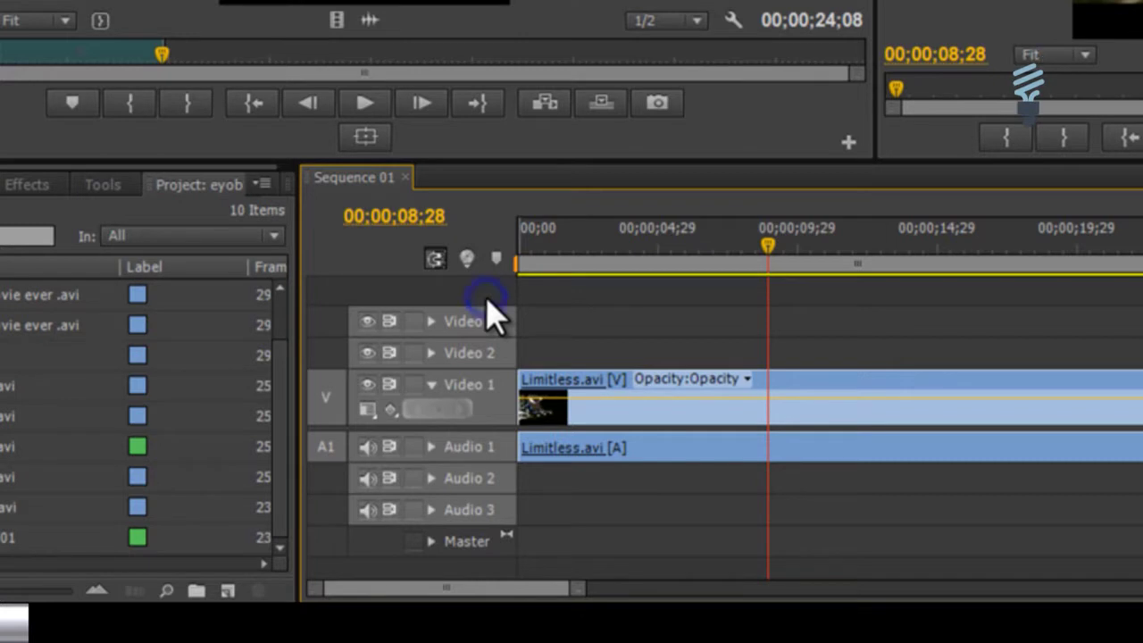
- Add 3 video tracks after Video 3 and 1 standard audio track after Audio 3
{"action": "right_click", "coordinate": [487, 300]}
{"action": "left_click", "coordinate": [515, 320]}
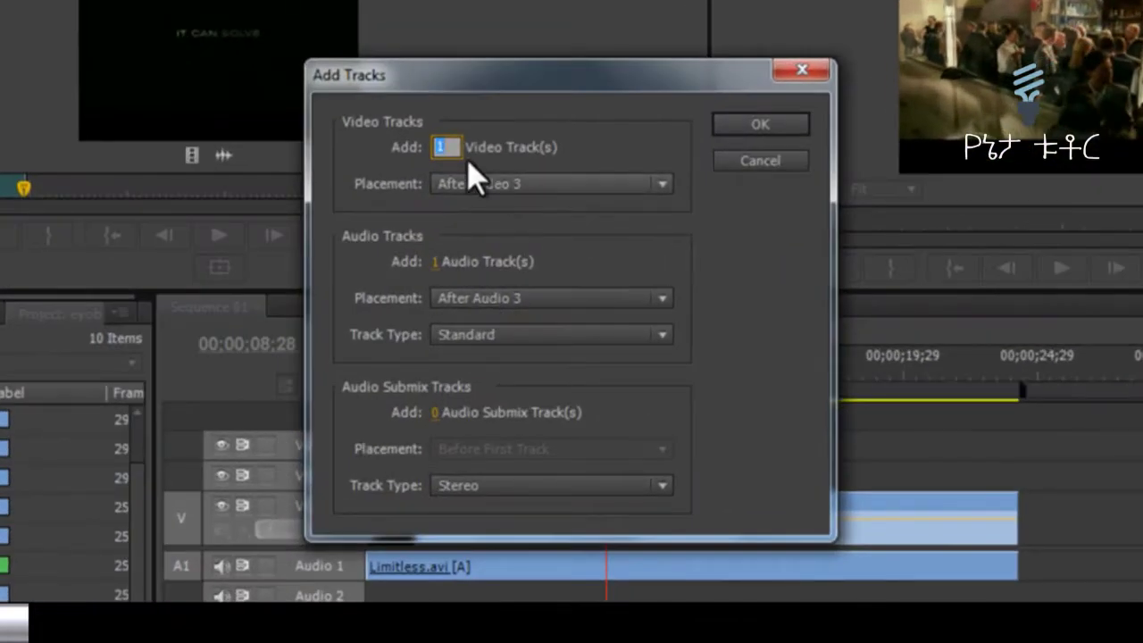
{"action": "type", "text": "3"}
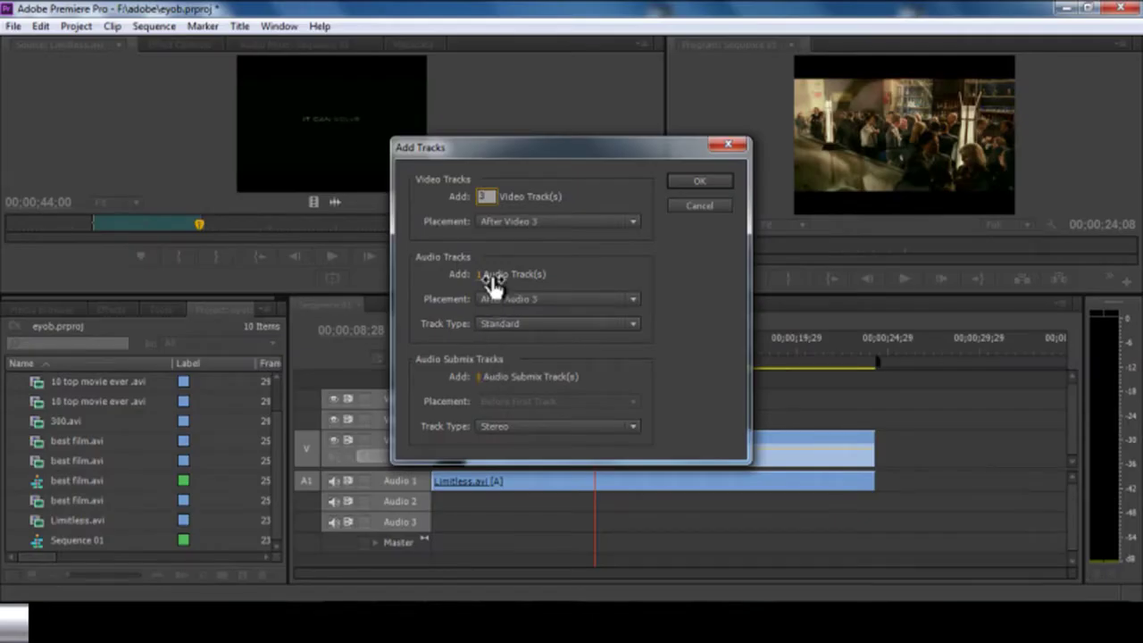
{"action": "left_click", "coordinate": [680, 183]}
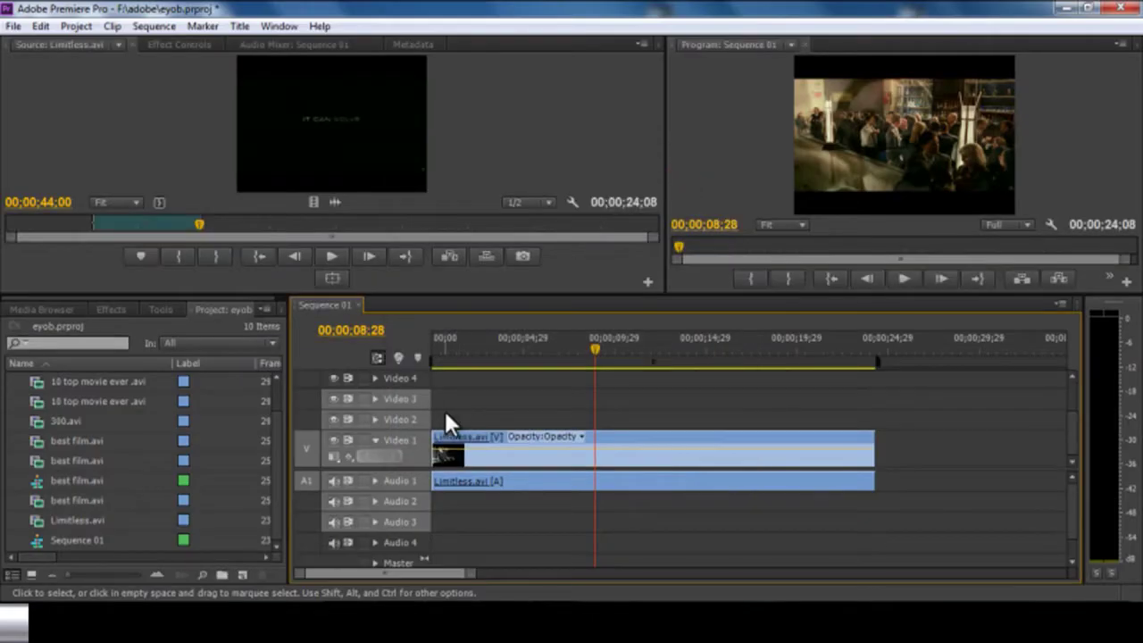
{"action": "mouse_move", "coordinate": [1071, 419]}
{"action": "left_mouse_down"}
{"action": "mouse_move", "coordinate": [1070, 394]}
{"action": "mouse_move", "coordinate": [1069, 429]}
{"action": "left_mouse_up"}
{"action": "left_click", "coordinate": [441, 409]}
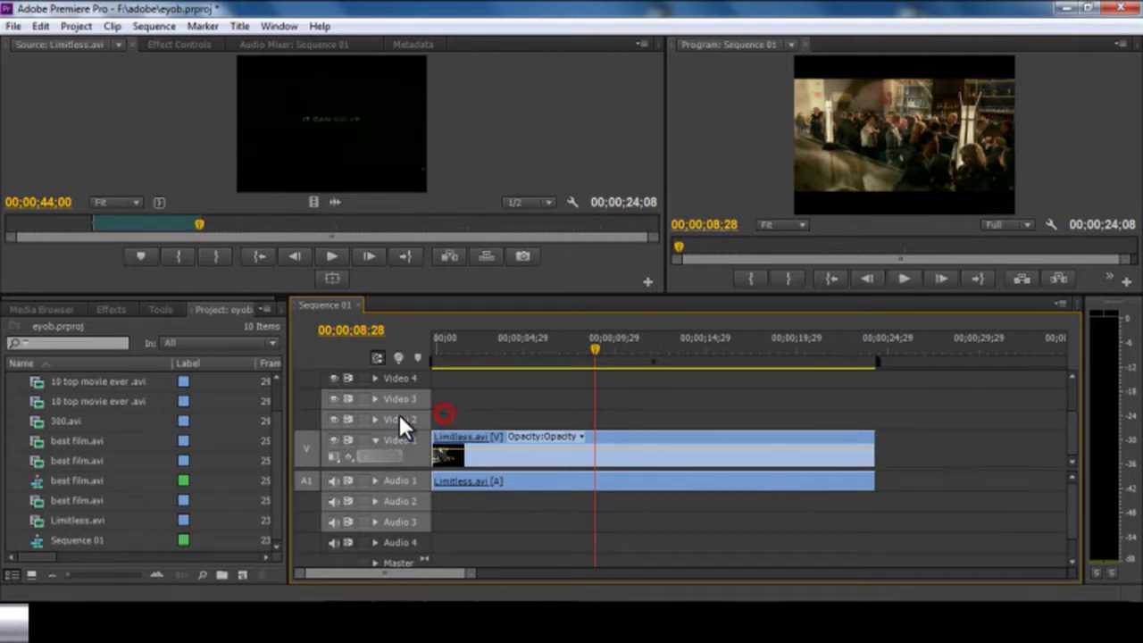
- Open the second "10 top movie ever .avi" in the source monitor and place it at the start of Video 2
{"action": "left_click", "coordinate": [277, 449]}
{"action": "left_click_drag", "start_coordinate": [276, 446], "coordinate": [276, 426]}
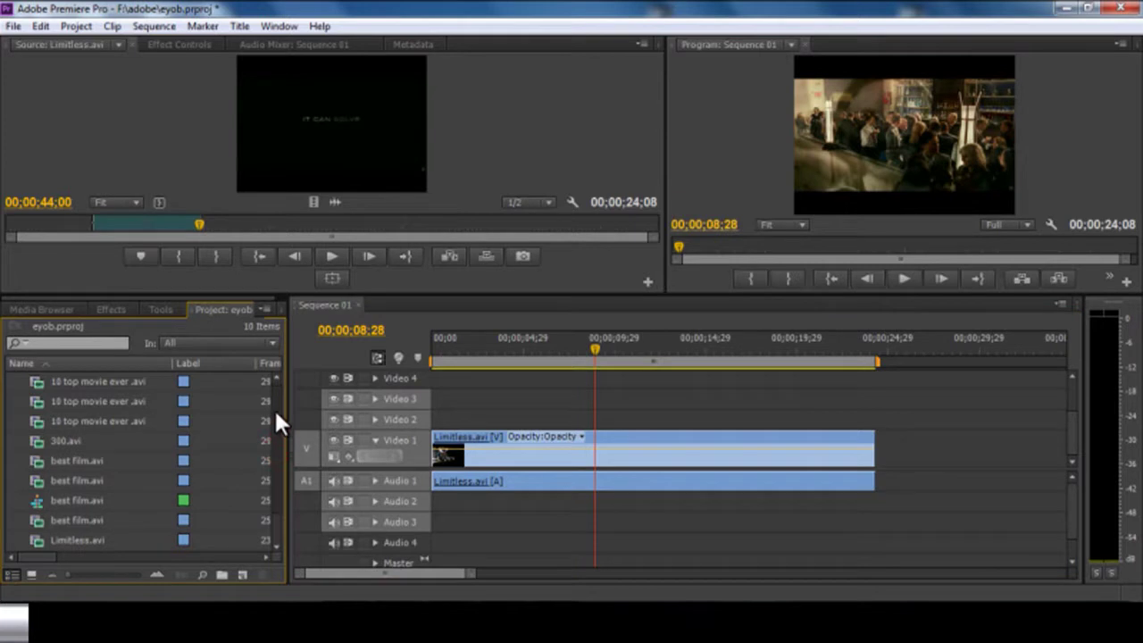
{"action": "double_click", "coordinate": [34, 403]}
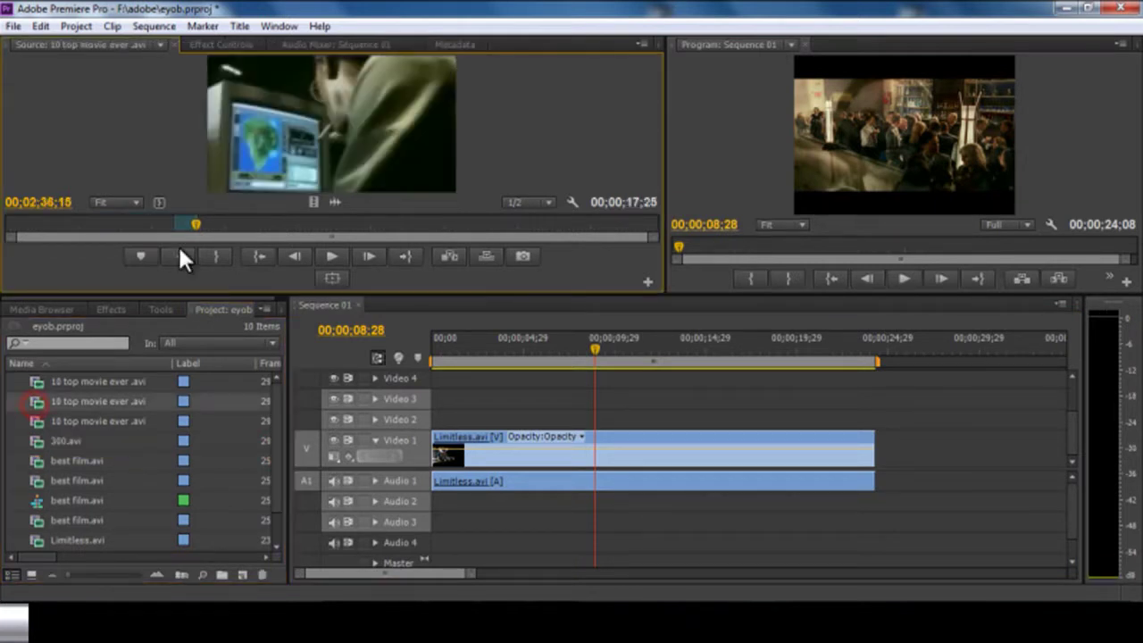
{"action": "left_click_drag", "start_coordinate": [305, 171], "coordinate": [435, 420]}
- Move the playhead to 00;00;02;03 and scale the "10 top movie ever .avi" clip on Video 2 to the frame size
{"action": "left_click", "coordinate": [470, 348]}
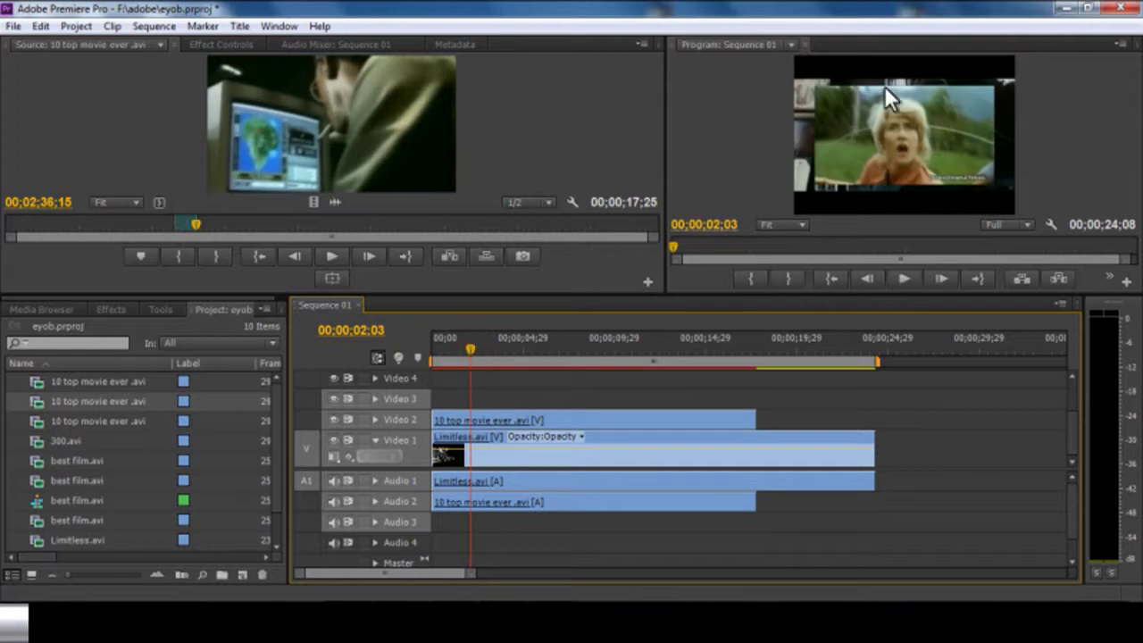
{"action": "right_click", "coordinate": [595, 420]}
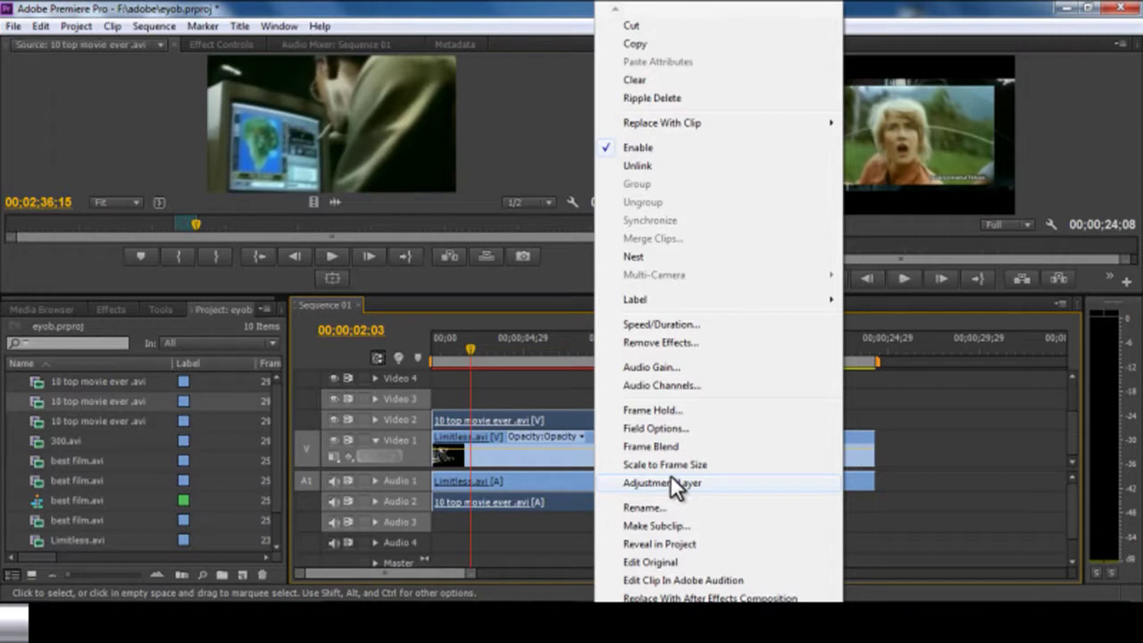
{"action": "left_click", "coordinate": [676, 464]}
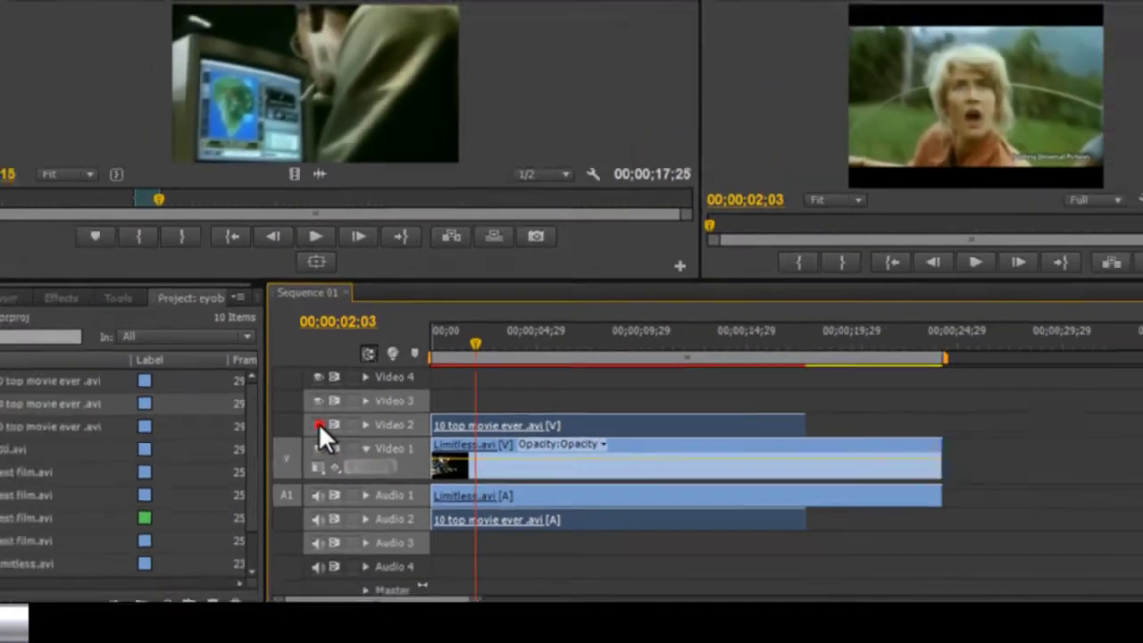
- Toggle the Video 2 track output off and back on, and scrub the playhead to 00;00;17;12
{"action": "left_click", "coordinate": [274, 439]}
{"action": "left_click", "coordinate": [335, 419]}
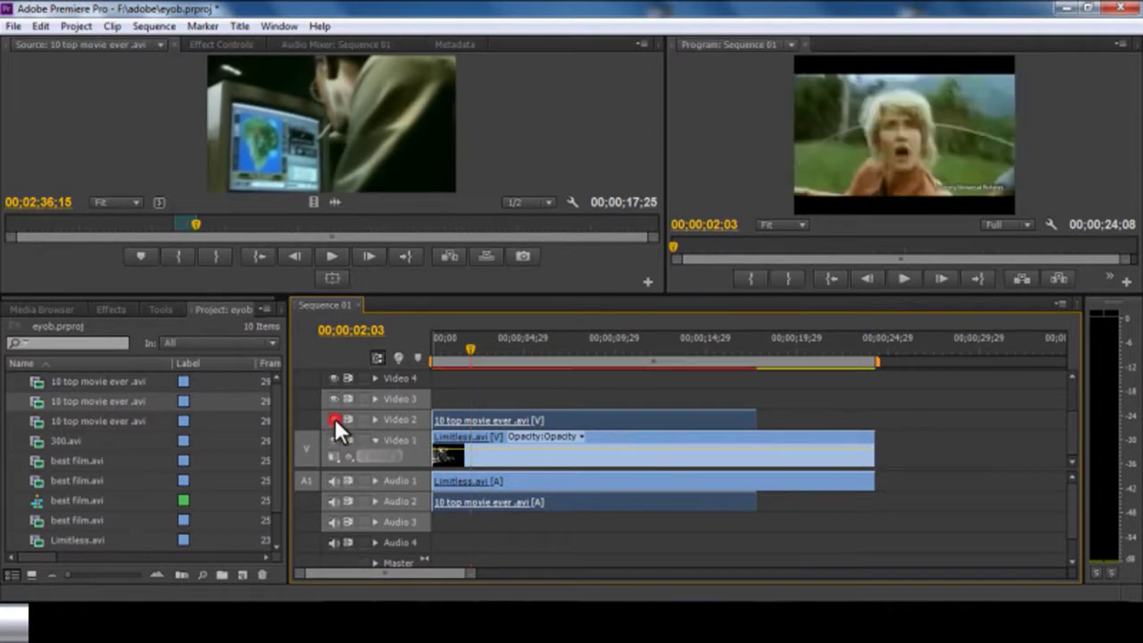
{"action": "left_click_drag", "start_coordinate": [703, 348], "coordinate": [750, 350]}
- Expand the Video 2 track and scrub the playhead back to 00;00;02;17
{"action": "left_click", "coordinate": [449, 455]}
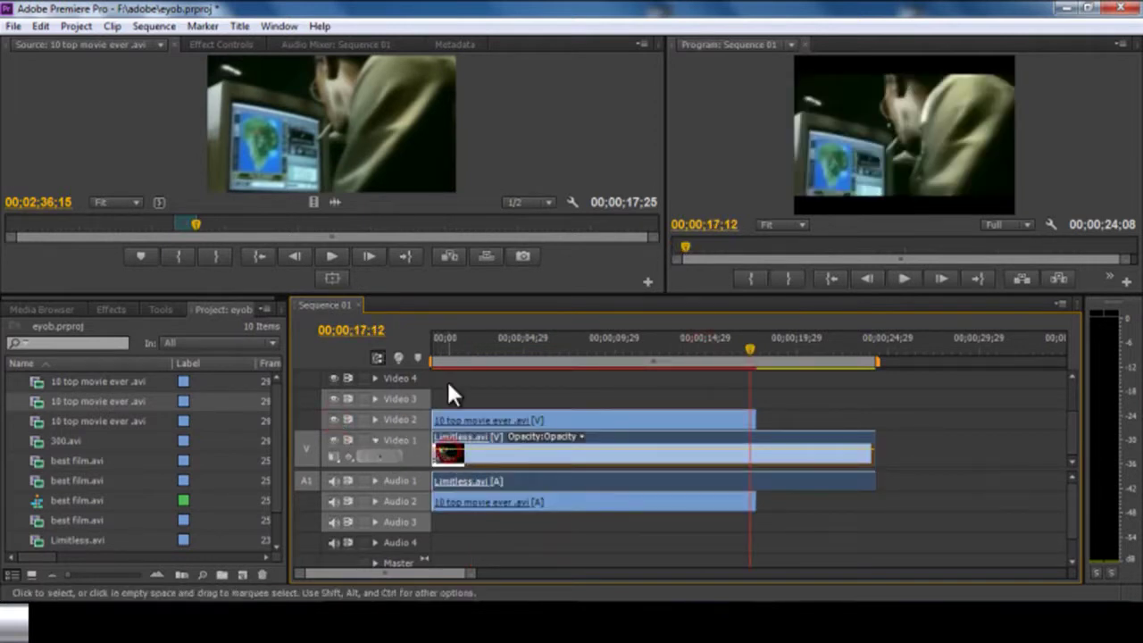
{"action": "left_click", "coordinate": [376, 419]}
{"action": "left_click_drag", "start_coordinate": [439, 348], "coordinate": [481, 353]}
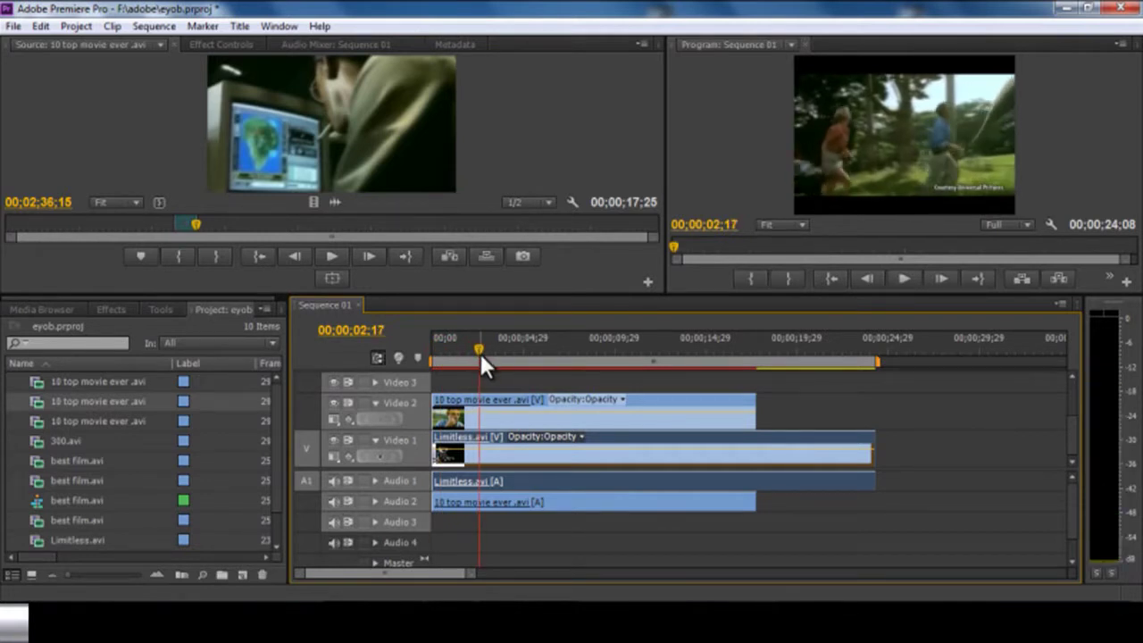
{"action": "left_click", "coordinate": [489, 404]}
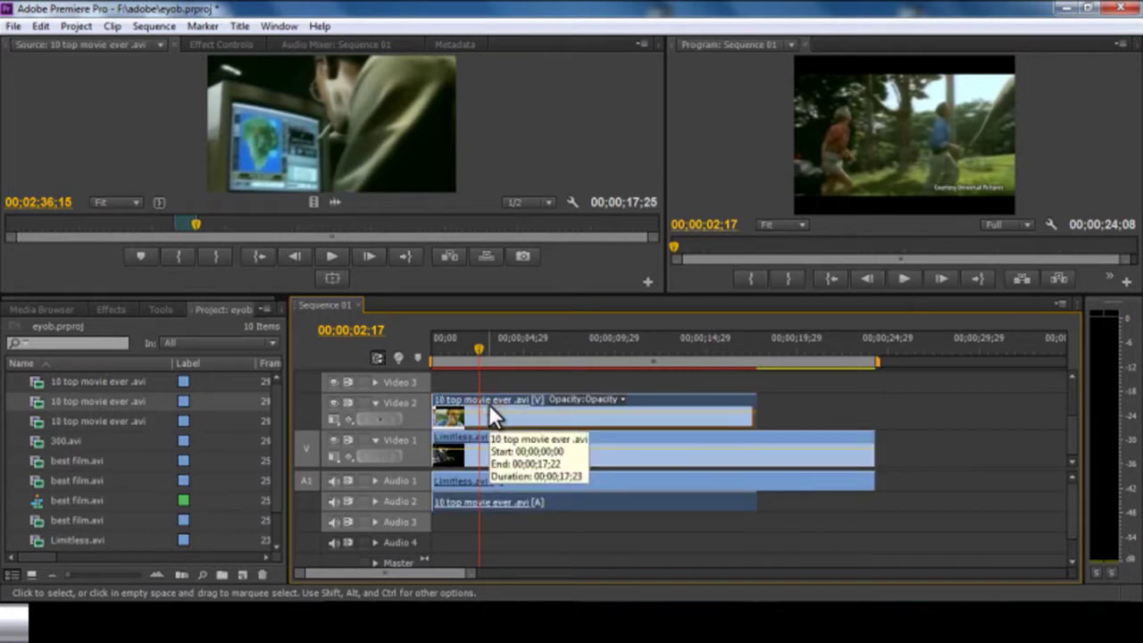
- Collapse the Video 2 and Video 1 tracks in the timeline
{"action": "left_click", "coordinate": [396, 397]}
{"action": "left_click", "coordinate": [377, 403]}
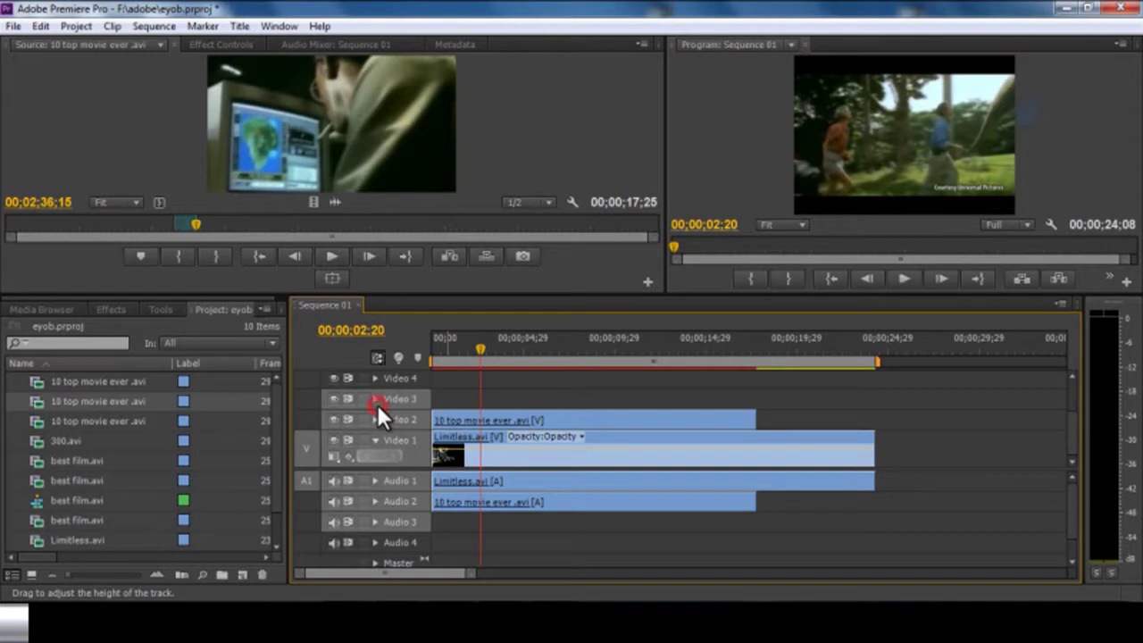
{"action": "left_click", "coordinate": [376, 438]}
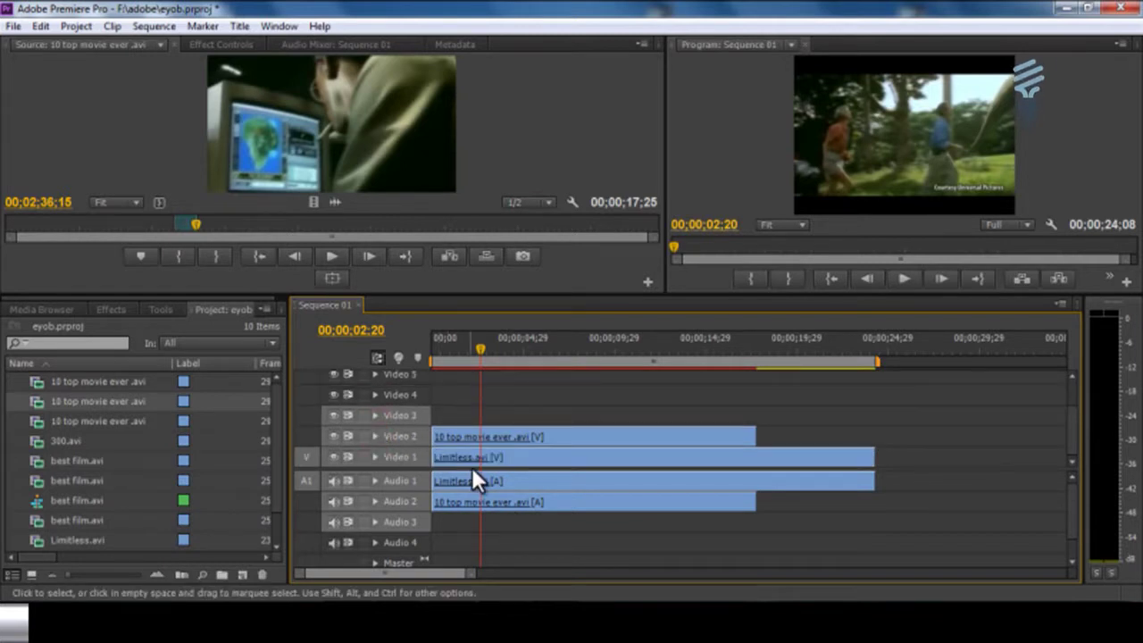
- Mute the Audio 1 and Audio 2 tracks and scrub the playhead to 00;00;01;03
{"action": "left_click", "coordinate": [496, 475]}
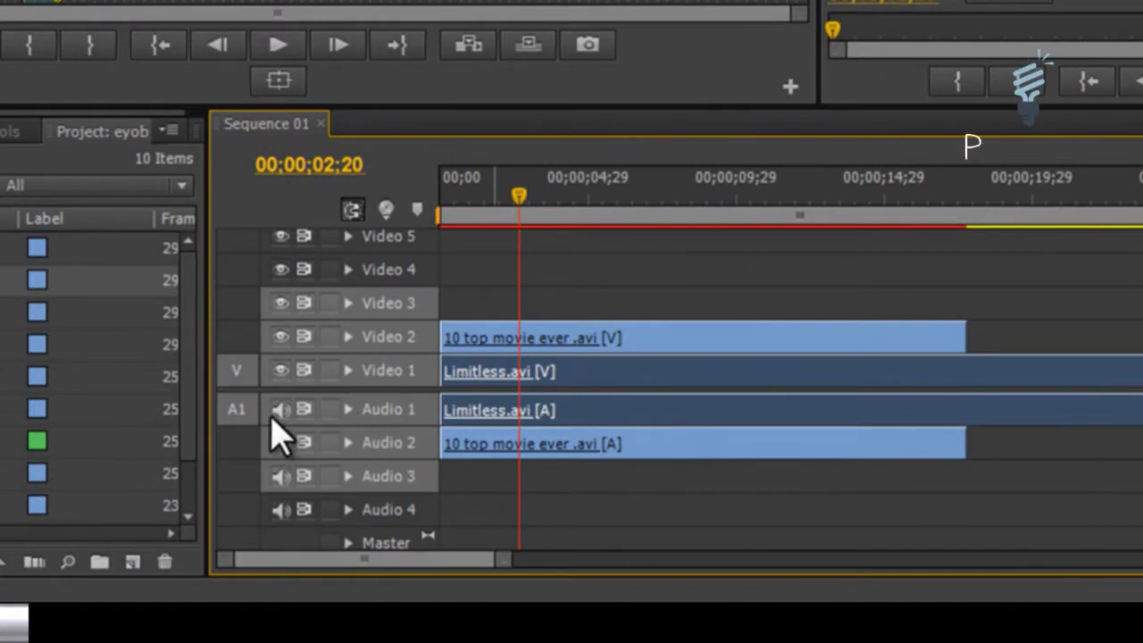
{"action": "left_click", "coordinate": [278, 409]}
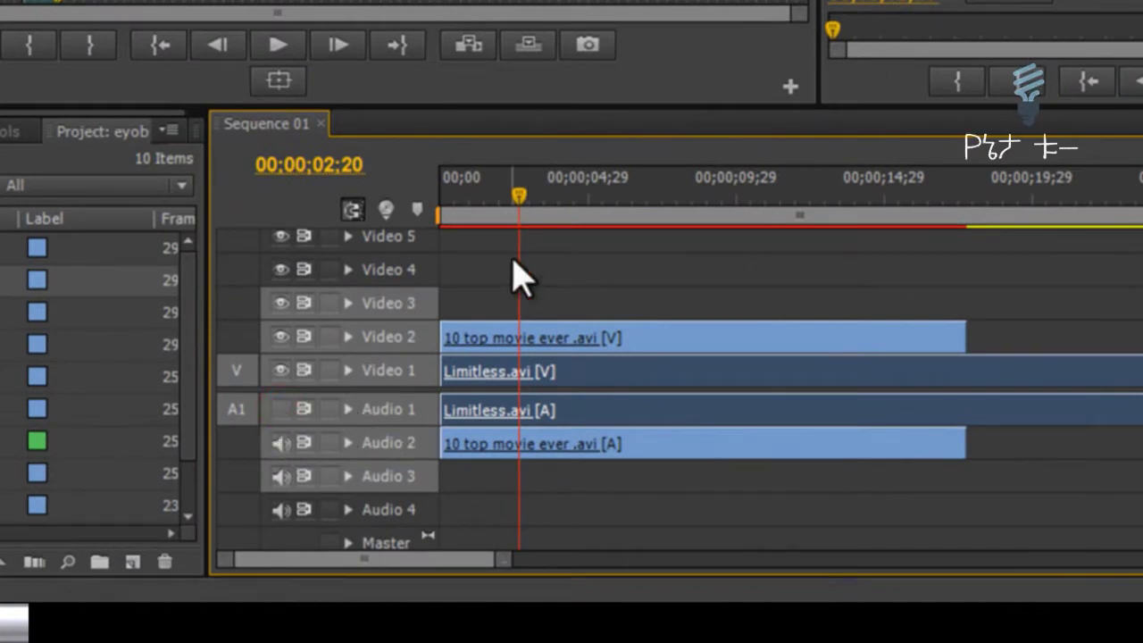
{"action": "left_click", "coordinate": [280, 443]}
{"action": "left_click_drag", "start_coordinate": [473, 193], "coordinate": [635, 220]}
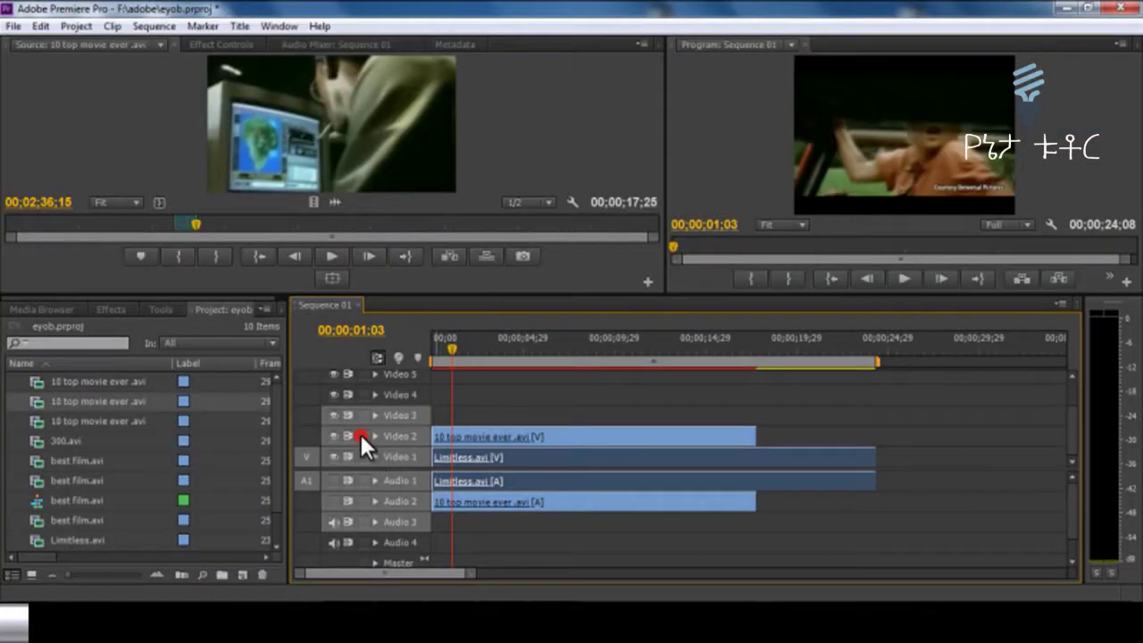
- Lock the Video 2 track, try to select its clip, and unlock the track again
{"action": "left_click", "coordinate": [330, 337]}
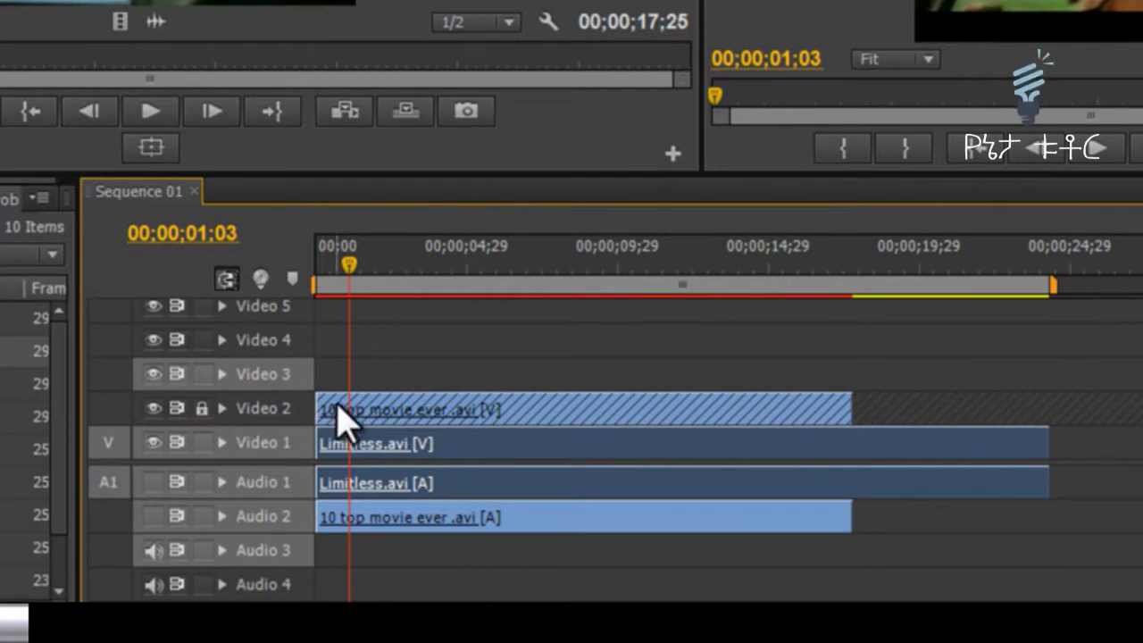
{"action": "left_click", "coordinate": [343, 418]}
{"action": "left_click", "coordinate": [454, 388]}
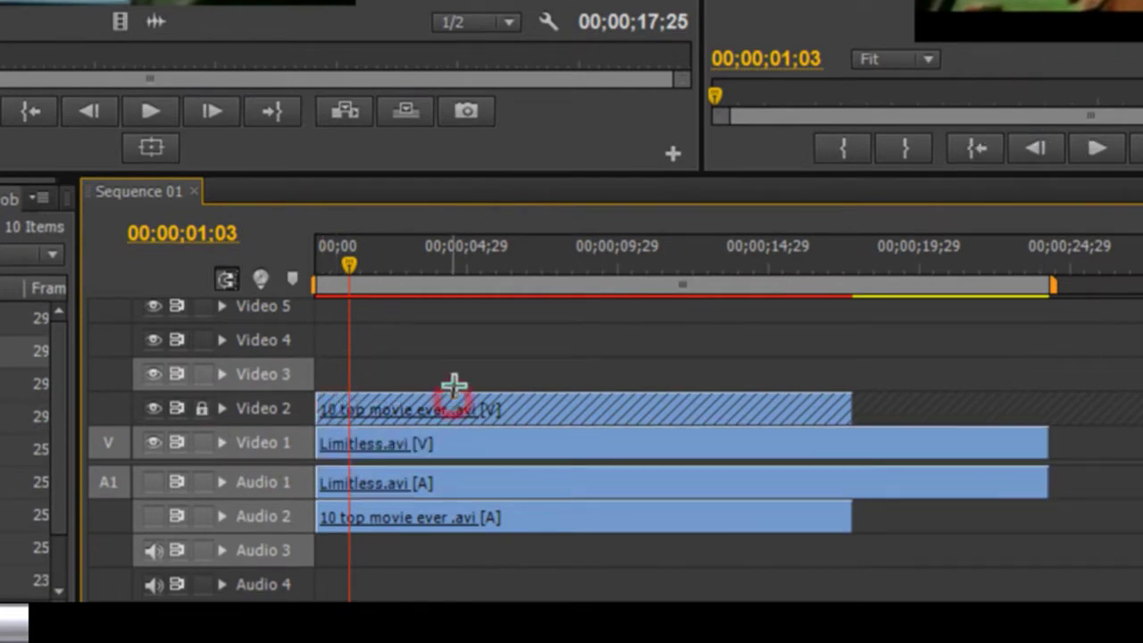
{"action": "left_click", "coordinate": [479, 398]}
{"action": "left_click", "coordinate": [201, 408]}
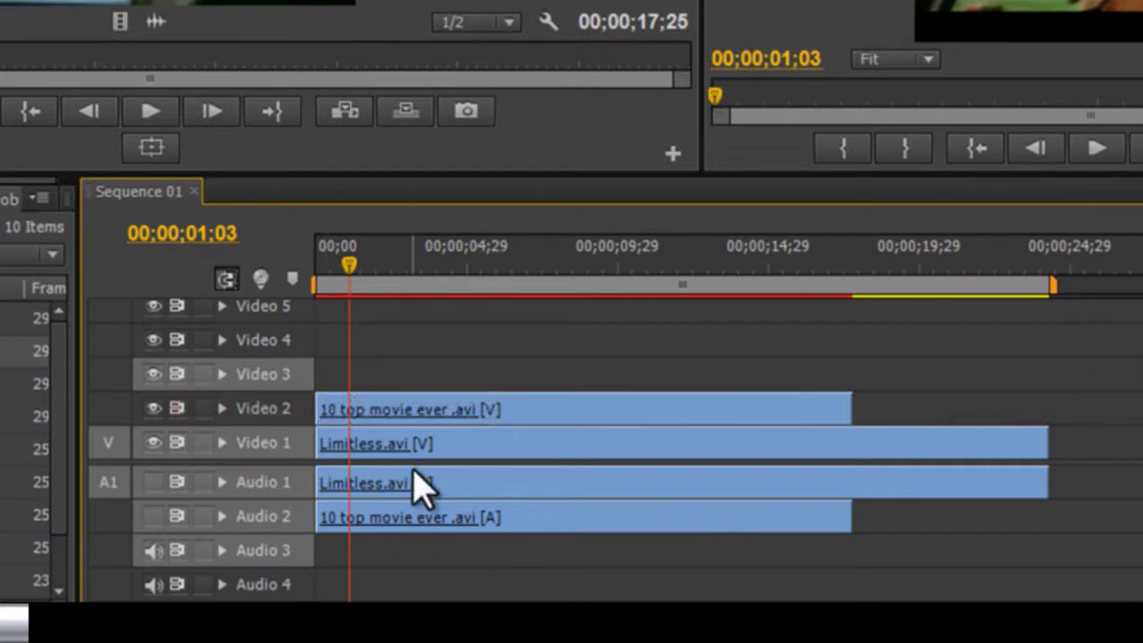
- Expand the Video 1 track, enlarge the video track area, and increase the height of Video 1
{"action": "left_click", "coordinate": [384, 447]}
{"action": "left_click", "coordinate": [224, 443]}
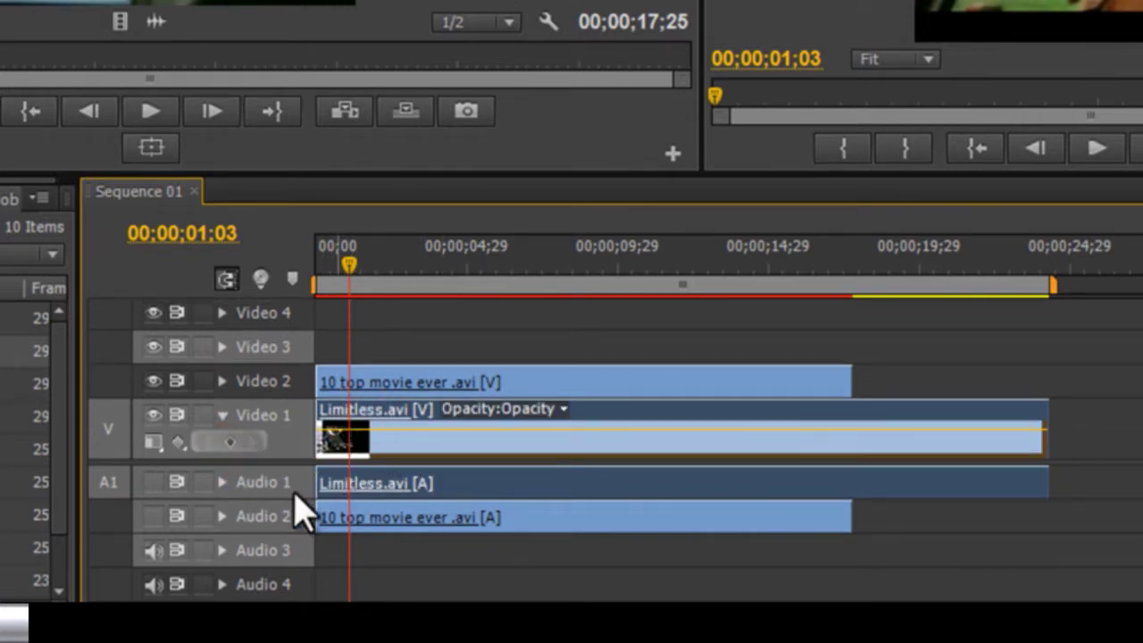
{"action": "left_click", "coordinate": [439, 578]}
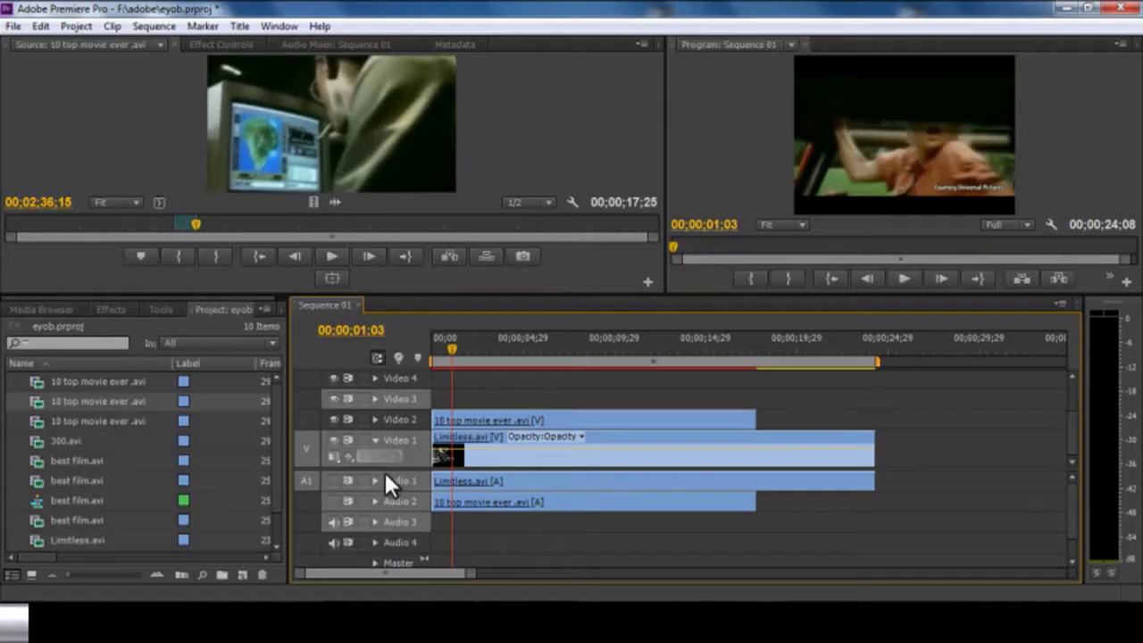
{"action": "left_click", "coordinate": [386, 468]}
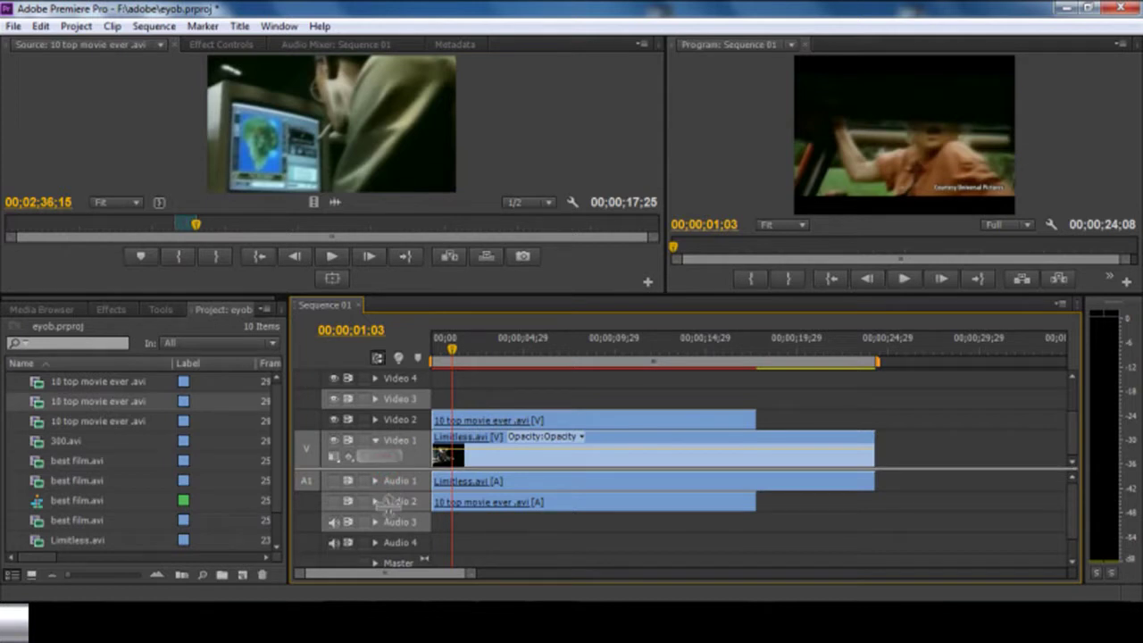
{"action": "left_click_drag", "start_coordinate": [386, 468], "coordinate": [388, 503]}
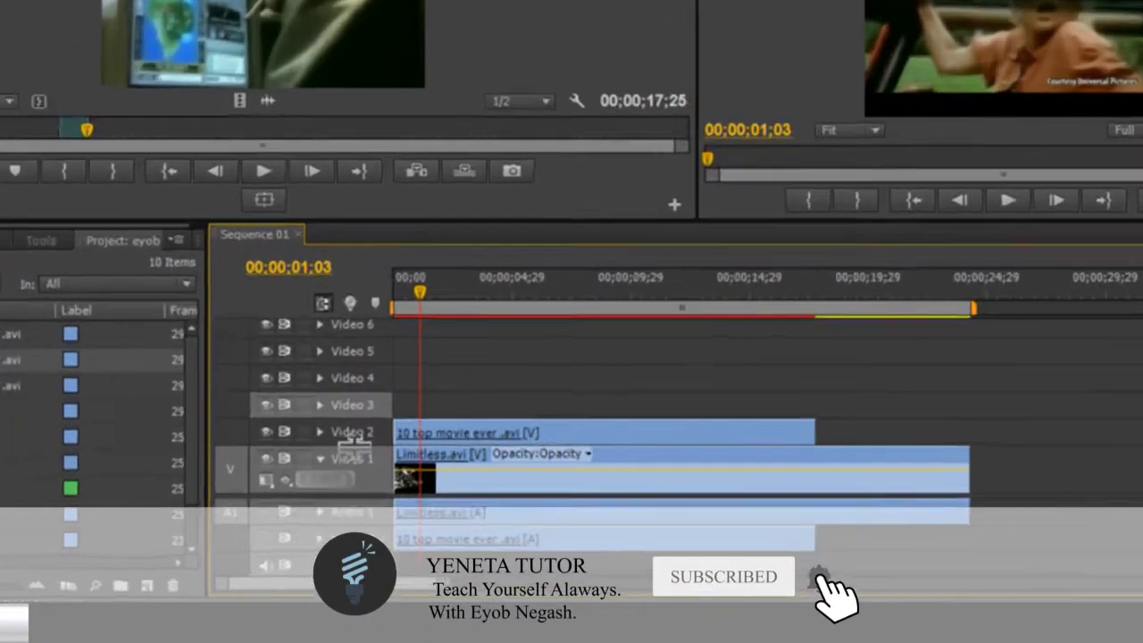
{"action": "left_click_drag", "start_coordinate": [351, 439], "coordinate": [353, 407]}
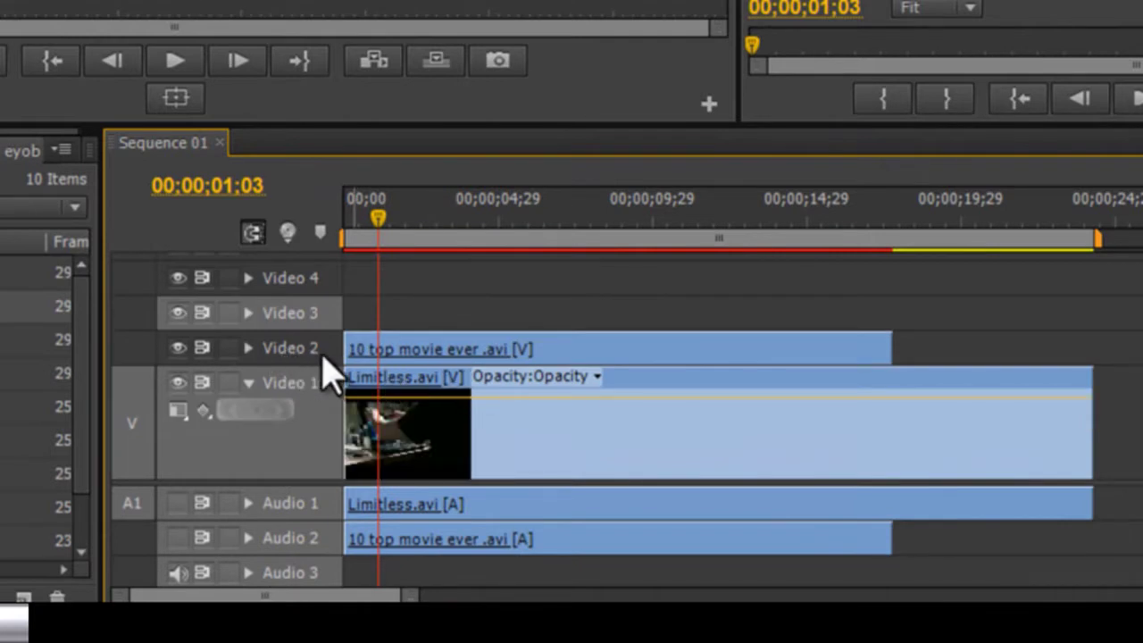
- Turn off the Video 2 track output and scrub the playhead to 00;00;19;15
{"action": "left_click", "coordinate": [410, 225]}
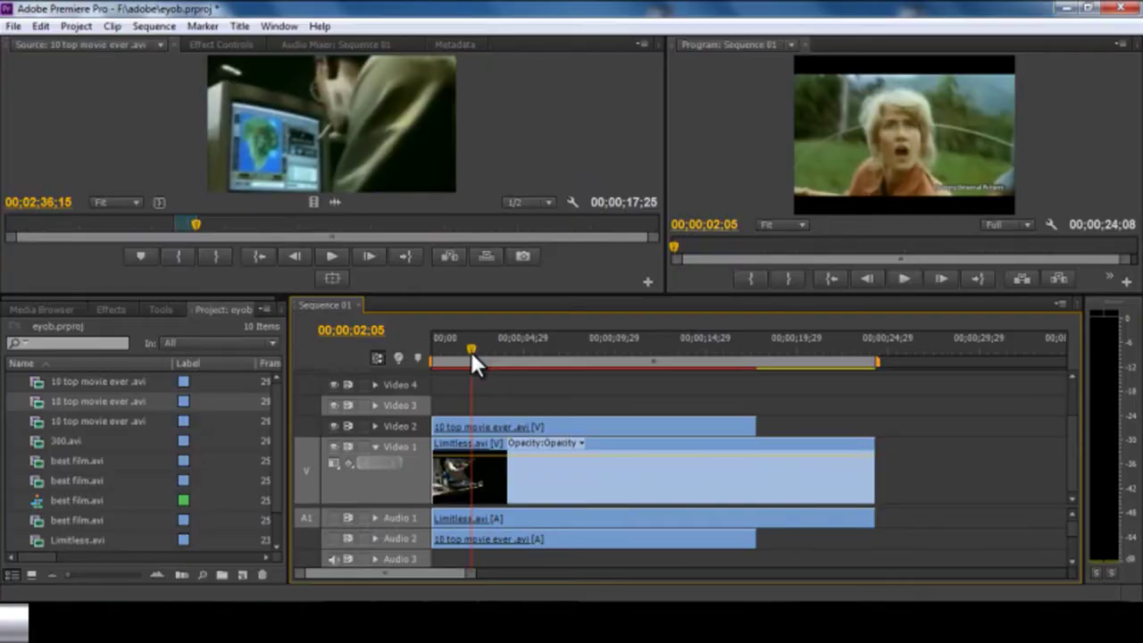
{"action": "left_click_drag", "start_coordinate": [470, 349], "coordinate": [790, 425]}
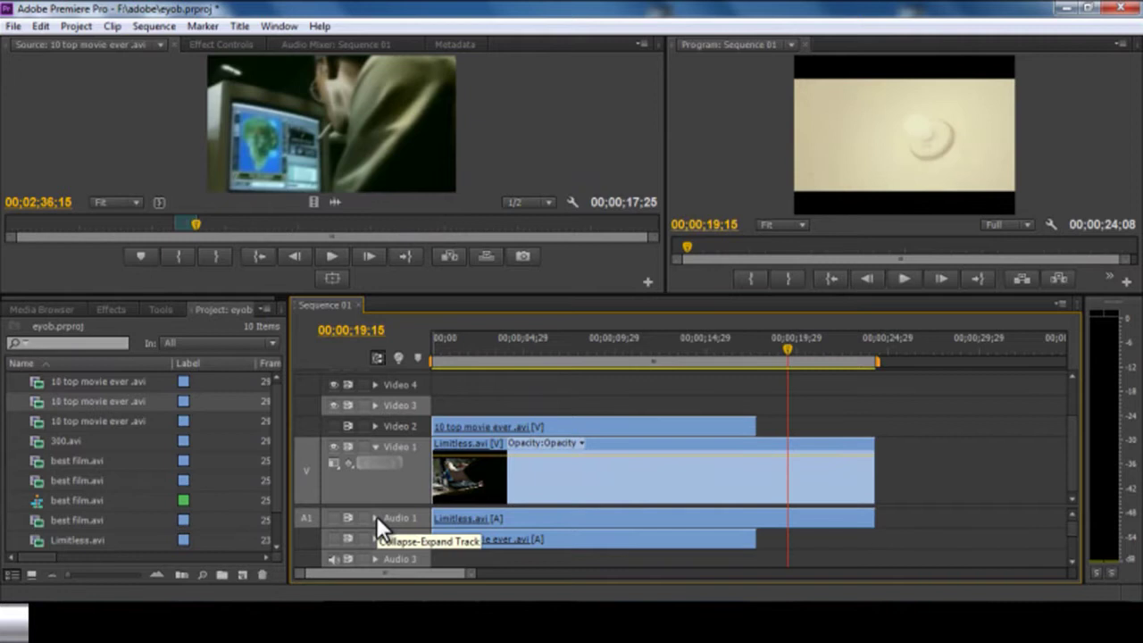
- Unmute Audio 1, expand and heighten the track, and move the playhead to 00;00;02;00
{"action": "left_click", "coordinate": [334, 518]}
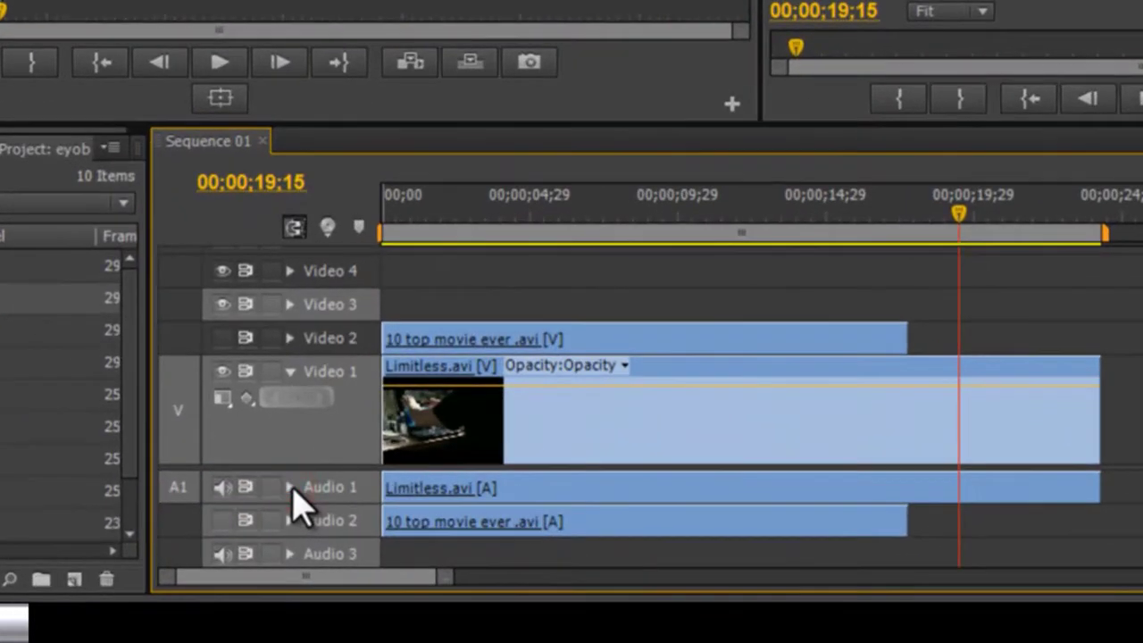
{"action": "left_click", "coordinate": [290, 487]}
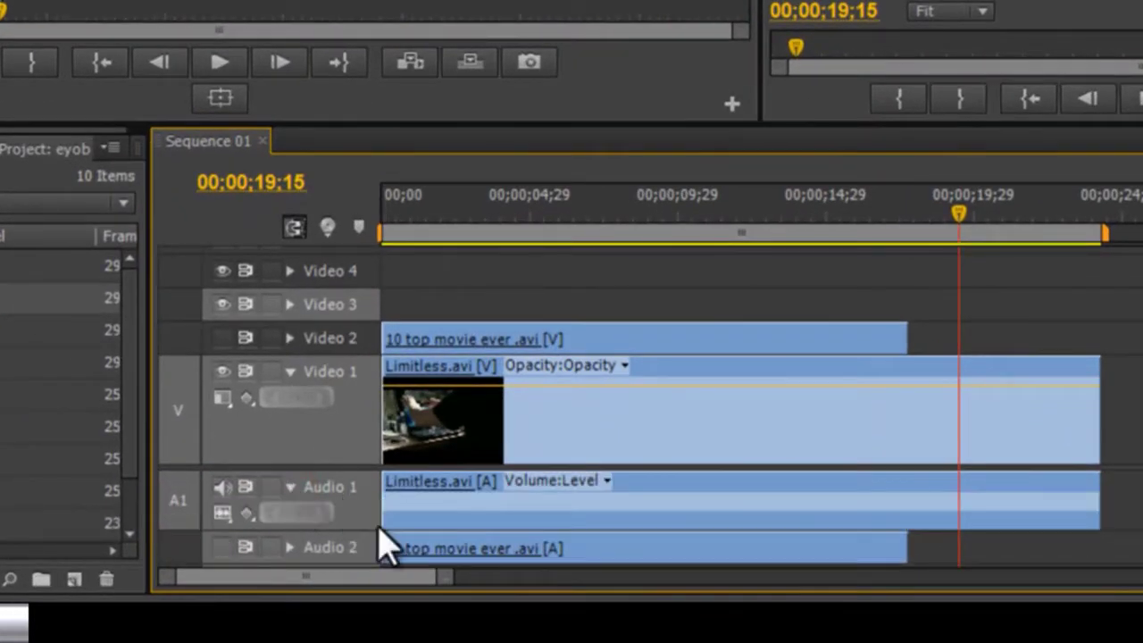
{"action": "left_click_drag", "start_coordinate": [353, 531], "coordinate": [345, 556]}
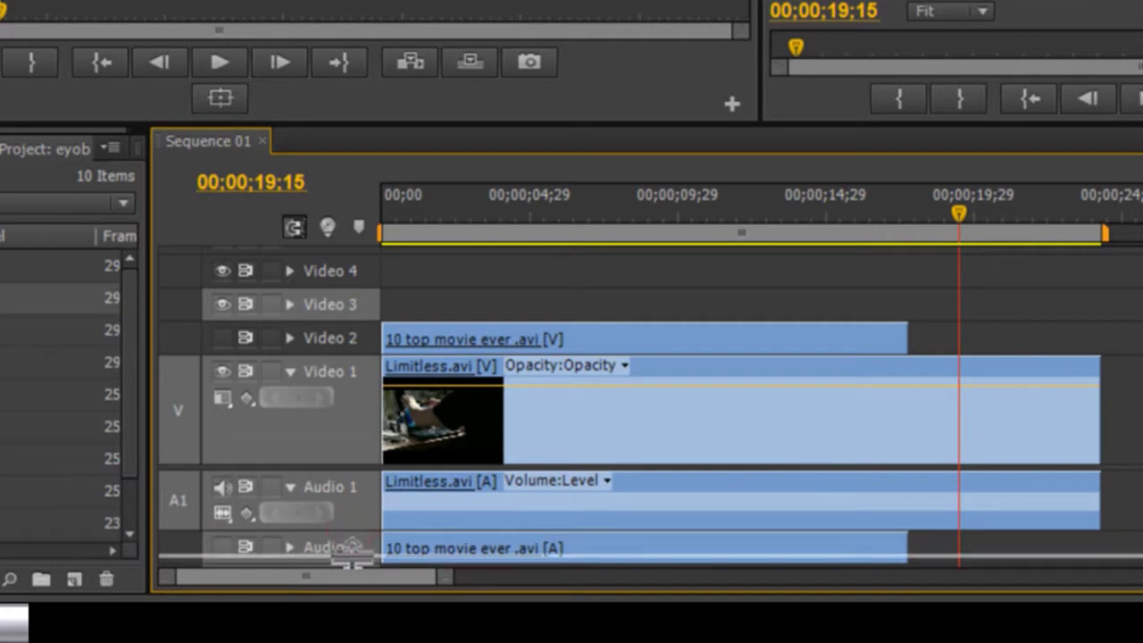
{"action": "left_click", "coordinate": [441, 213]}
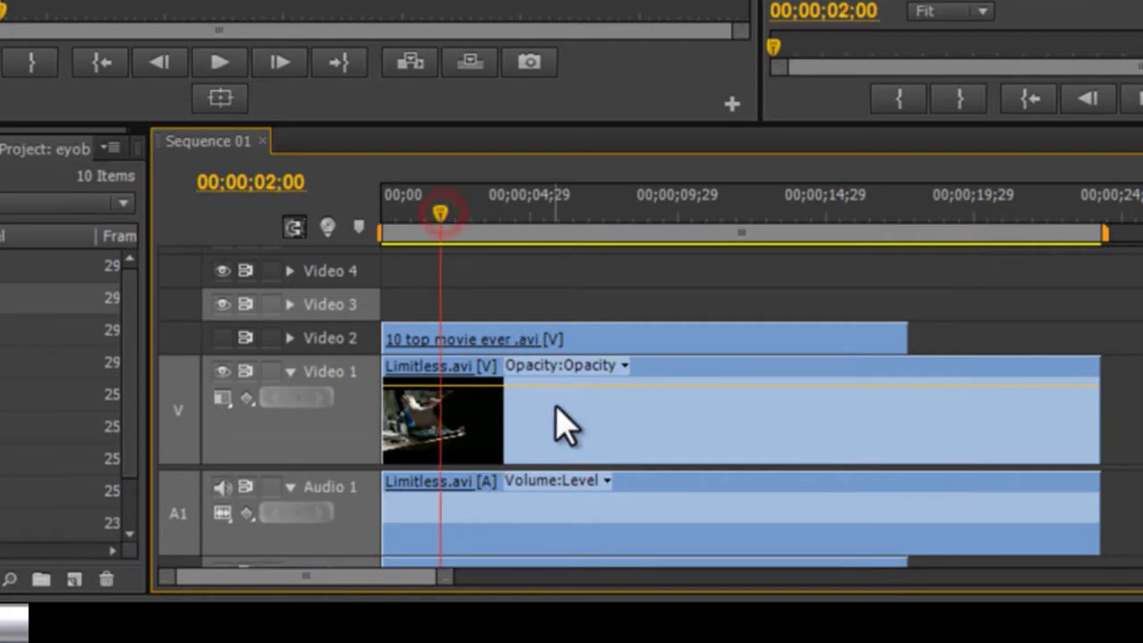
- Switch the Audio 1 display style to Show Name Only and back to Show Waveform
{"action": "left_click", "coordinate": [222, 514]}
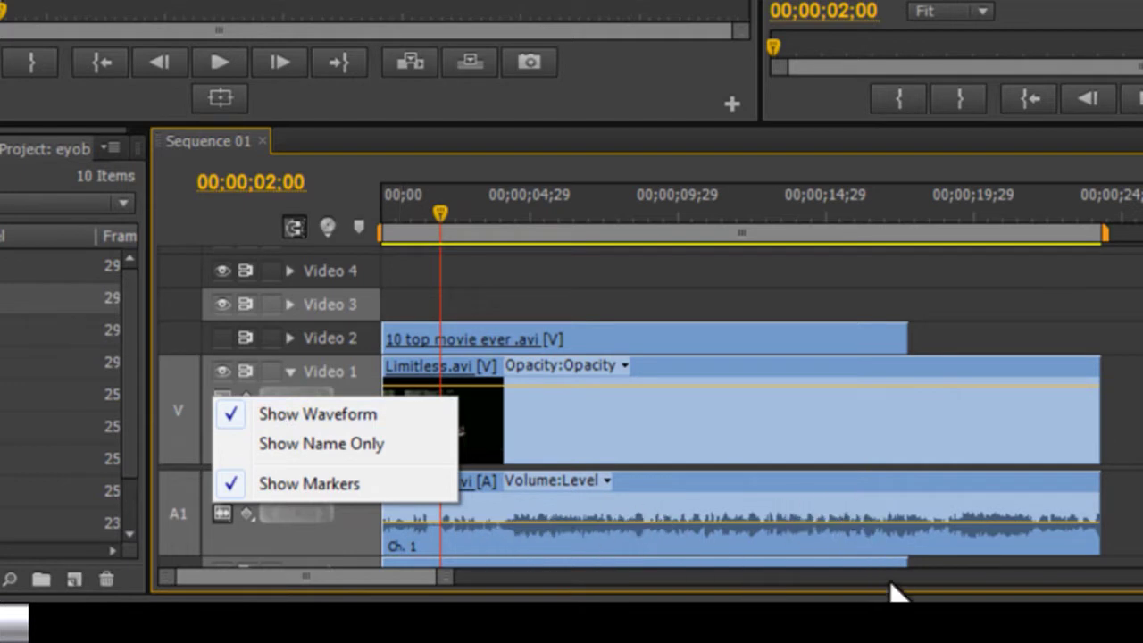
{"action": "left_click", "coordinate": [380, 443]}
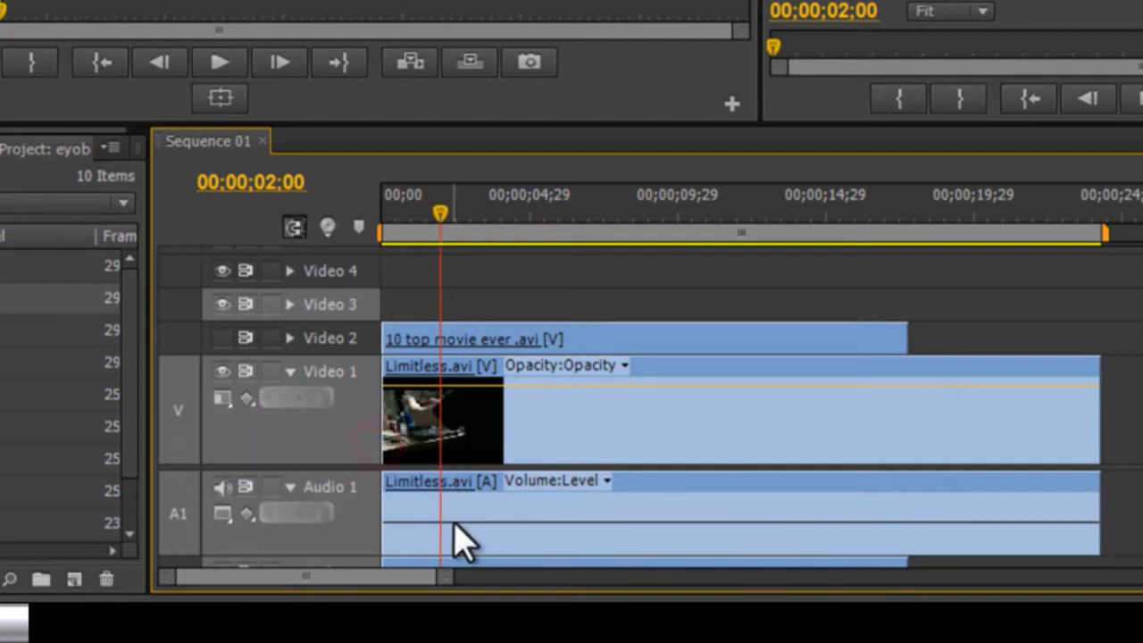
{"action": "left_click", "coordinate": [225, 516]}
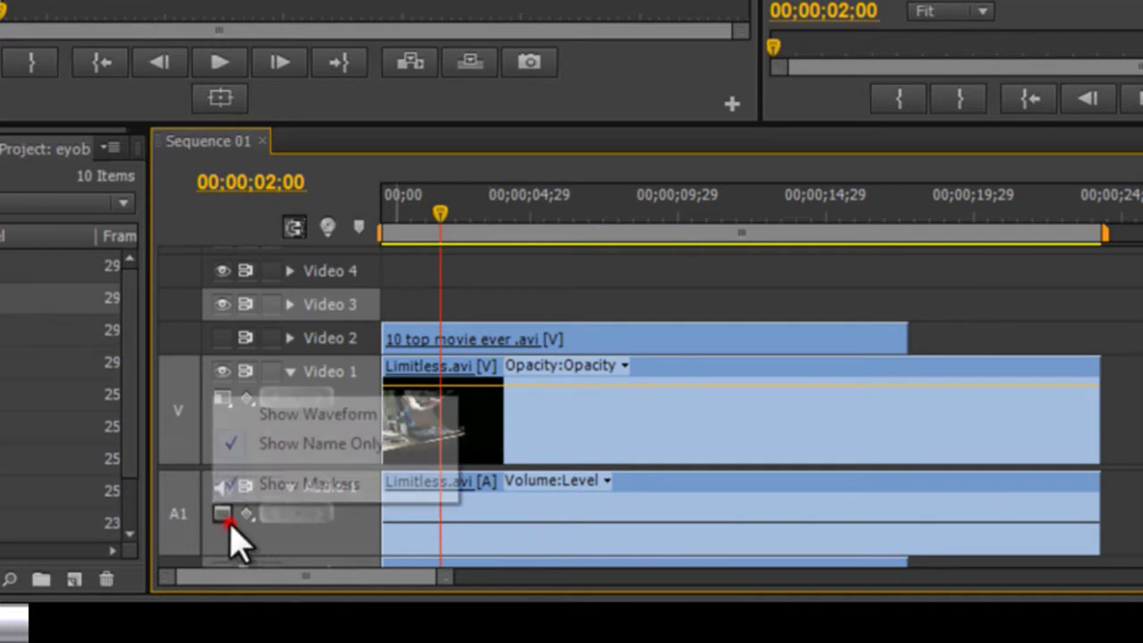
{"action": "left_click", "coordinate": [290, 414]}
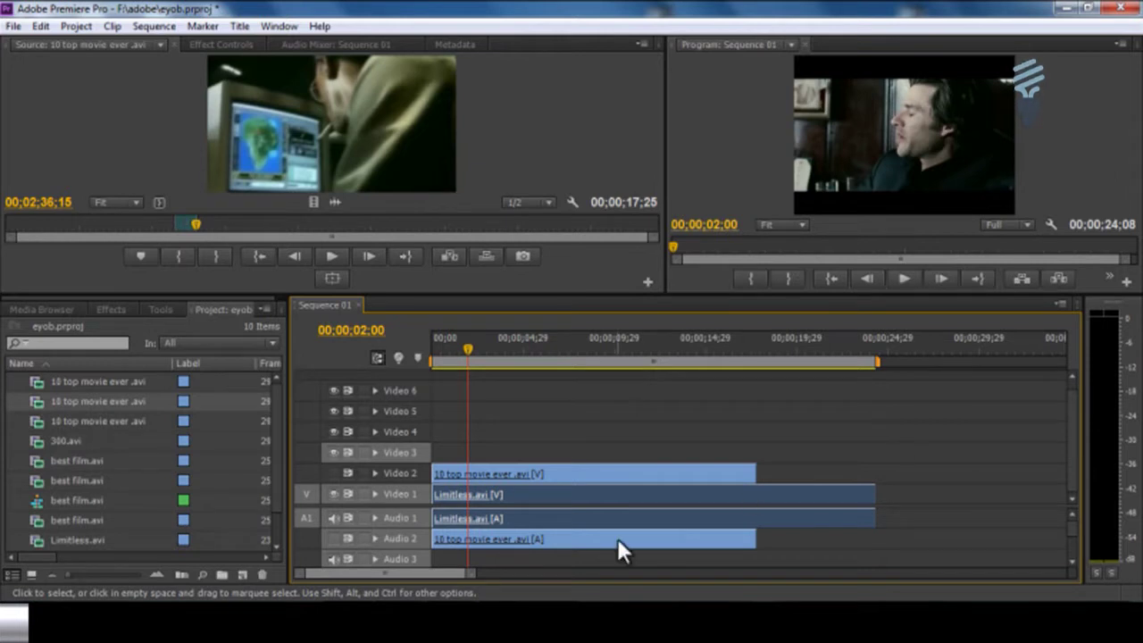
- Zoom out the timeline and unlink the video and audio of the Limitless.avi clip
{"action": "left_click_drag", "start_coordinate": [474, 574], "coordinate": [500, 580]}
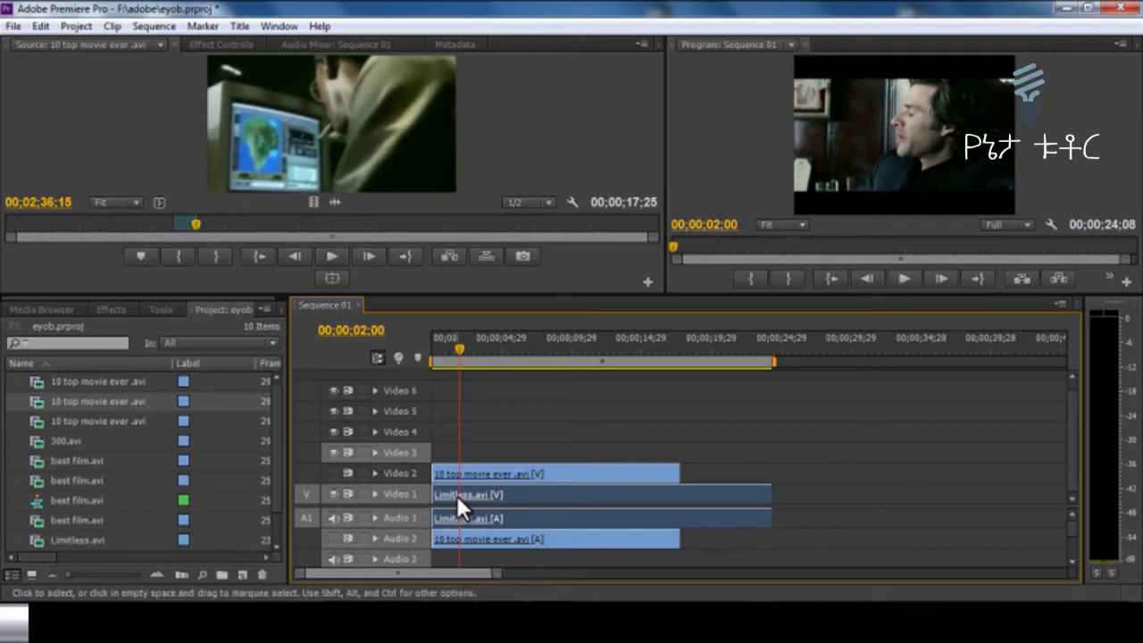
{"action": "right_click", "coordinate": [712, 490]}
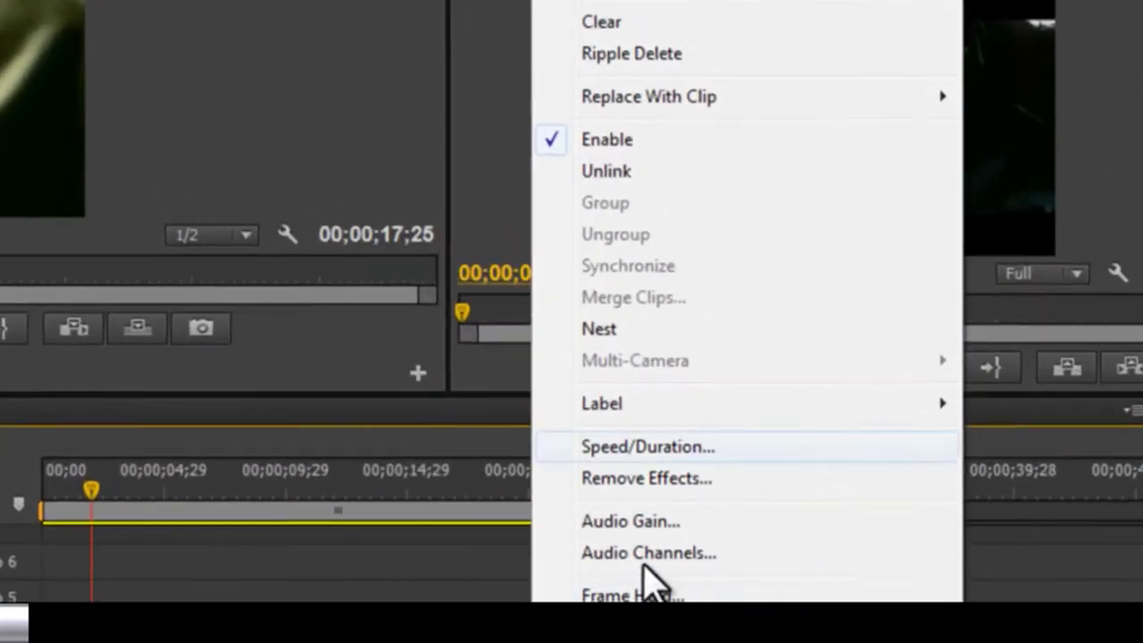
{"action": "left_click", "coordinate": [672, 191]}
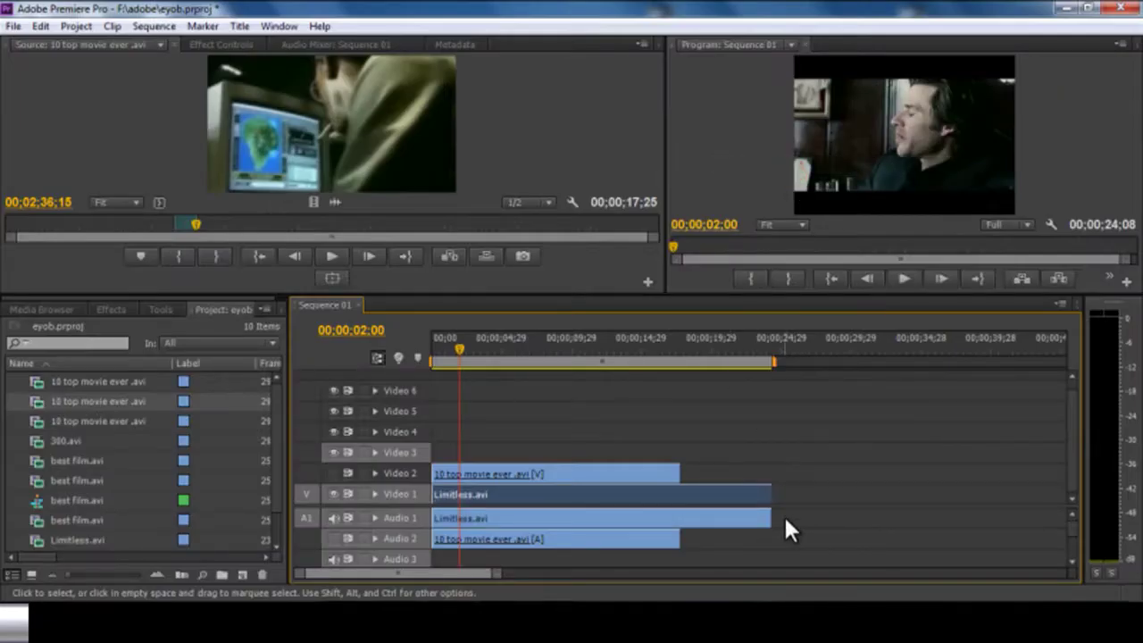
- Delete the unlinked Limitless.avi audio clip from Audio 1, keeping its video on Video 1
{"action": "left_click", "coordinate": [786, 520]}
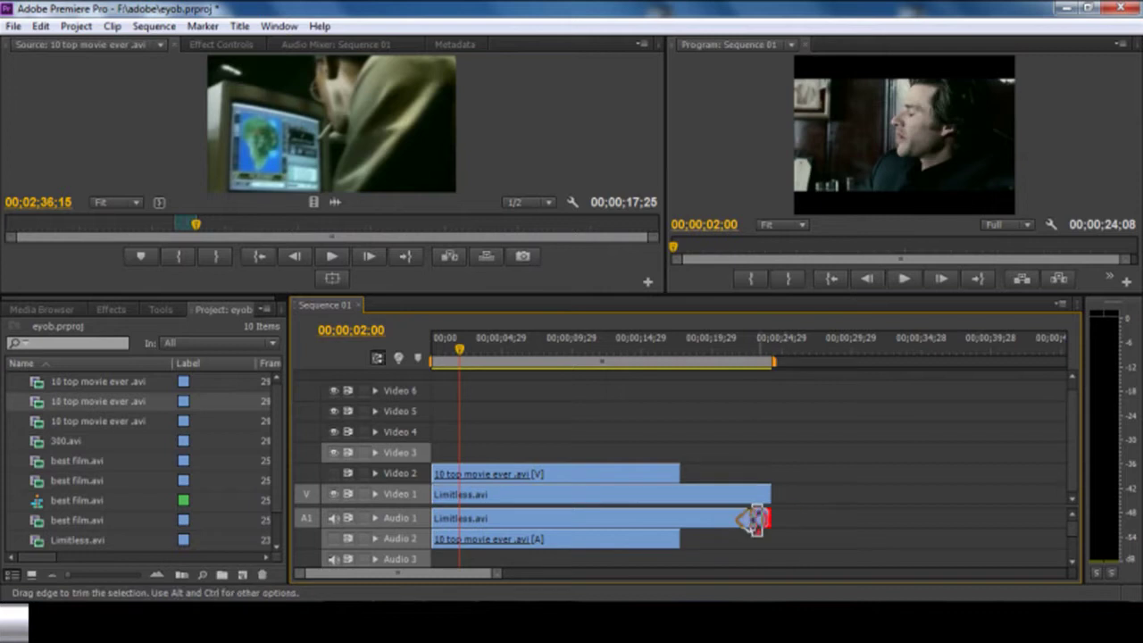
{"action": "left_click", "coordinate": [744, 518]}
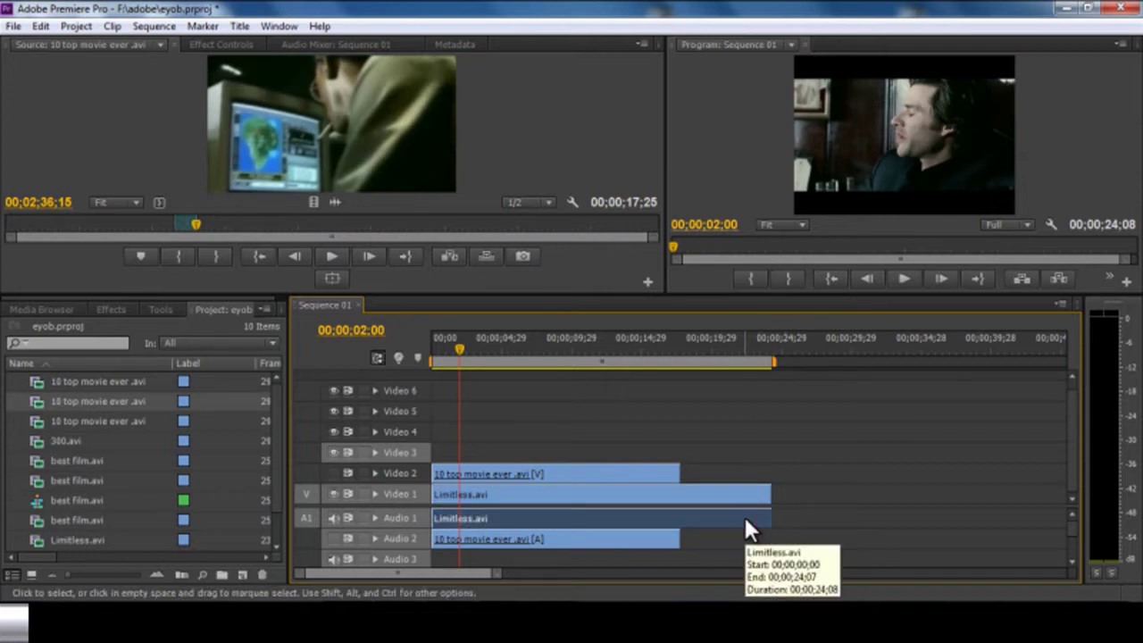
{"action": "key", "text": "Delete"}
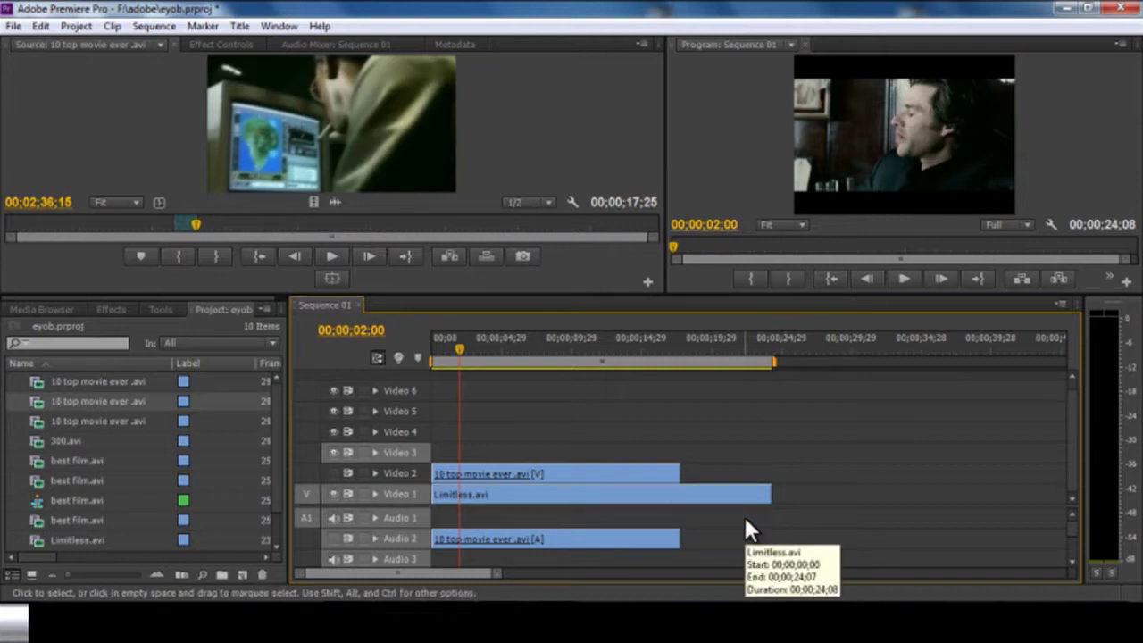
- Unlink the video and audio of the 10 top movie ever .avi clip on Video 2 and Audio 2
{"action": "left_click", "coordinate": [652, 541]}
{"action": "right_click", "coordinate": [651, 539]}
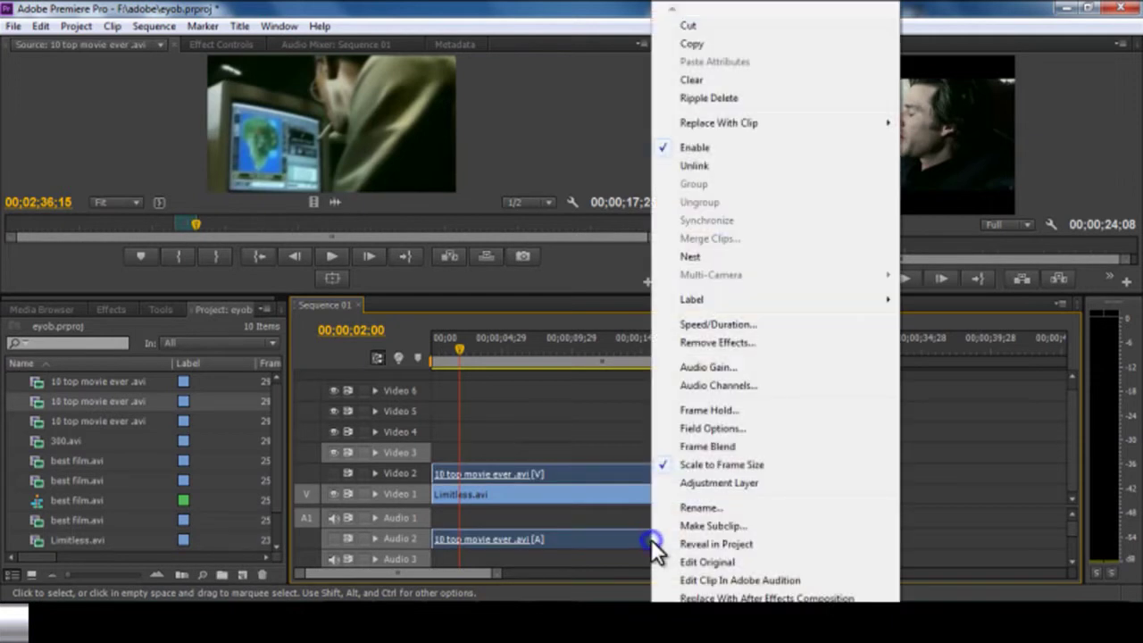
{"action": "left_click", "coordinate": [736, 165]}
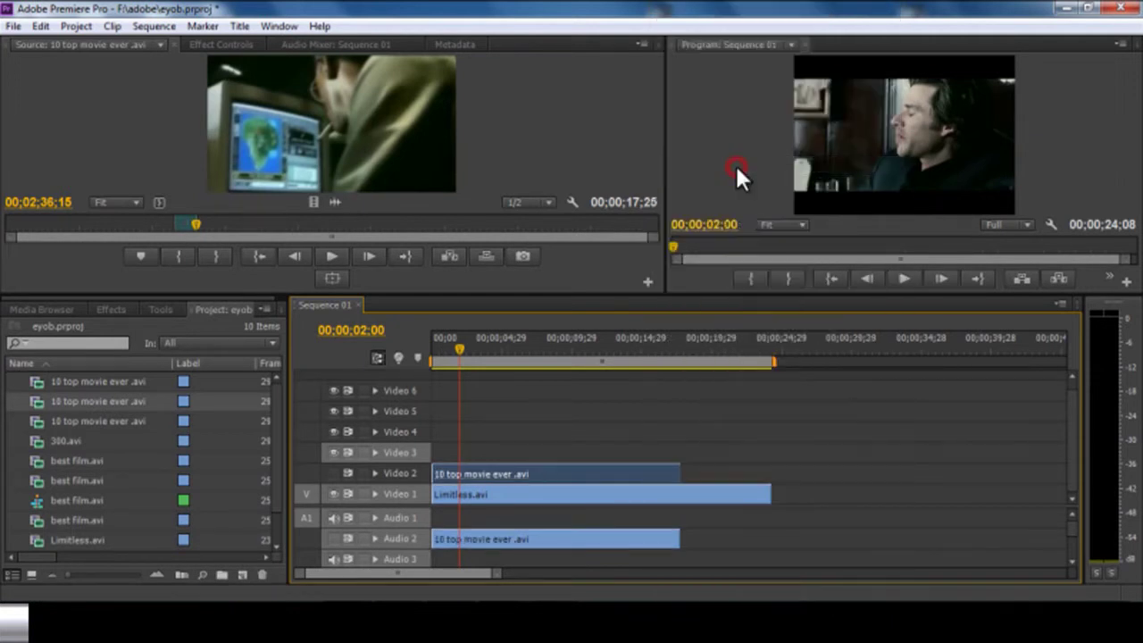
- Shift Limitless.avi later on Video 1 and move the 10 top movie ever .avi video down to the start of Video 1
{"action": "left_click", "coordinate": [623, 534]}
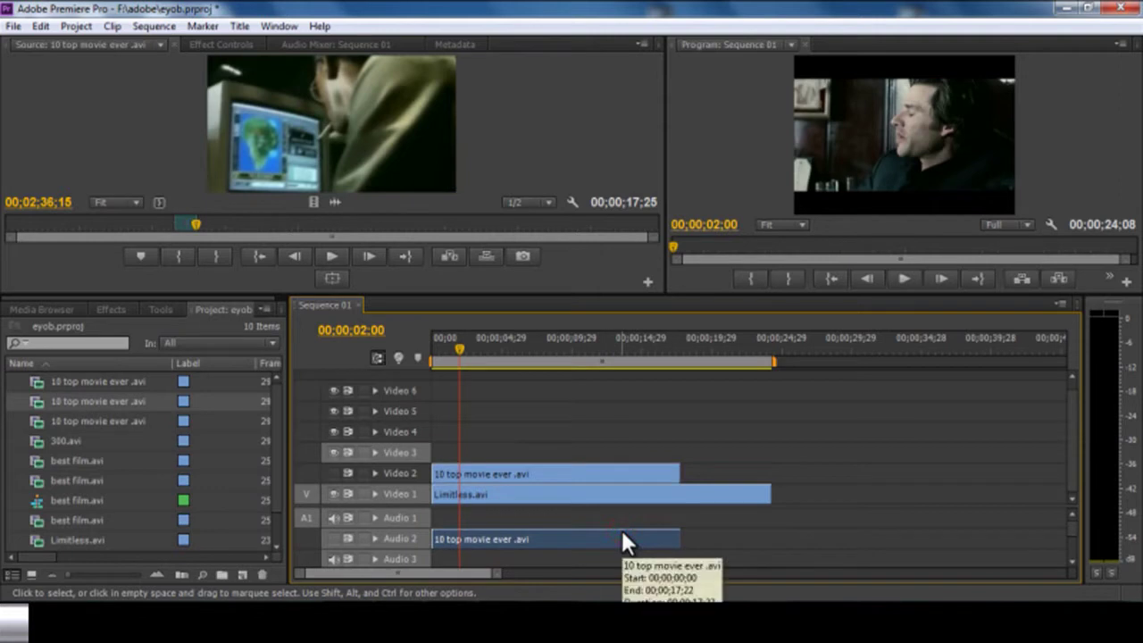
{"action": "left_click_drag", "start_coordinate": [701, 492], "coordinate": [765, 497]}
{"action": "left_click_drag", "start_coordinate": [522, 477], "coordinate": [514, 498]}
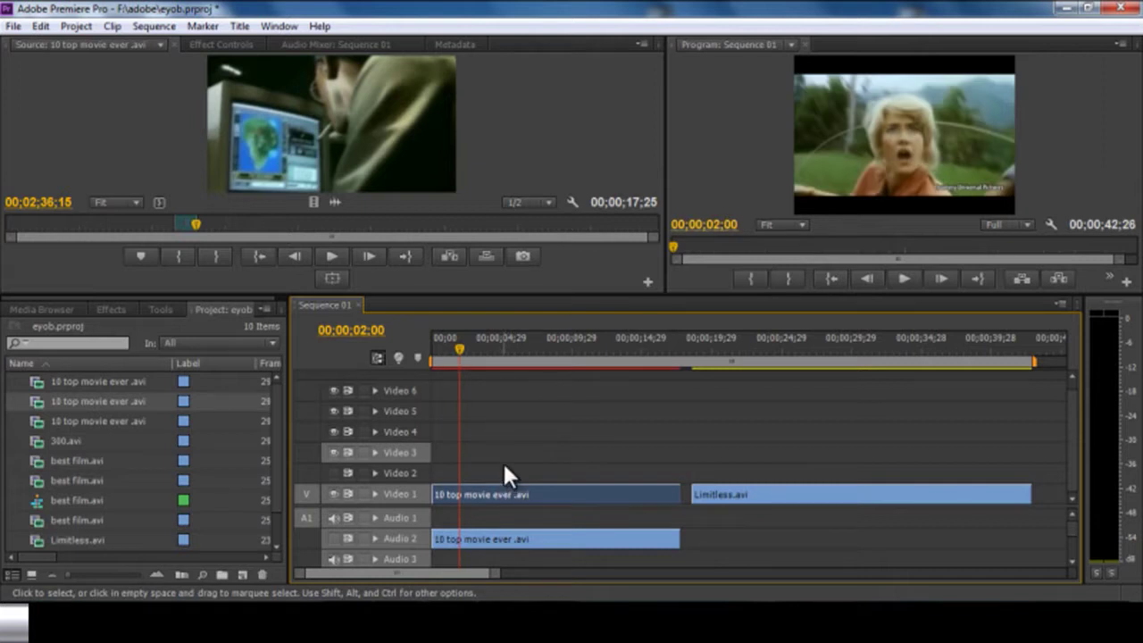
- Select the 10 top movie ever .avi video and audio clips together and link them
{"action": "left_click_drag", "start_coordinate": [492, 472], "coordinate": [483, 552]}
{"action": "right_click", "coordinate": [483, 538]}
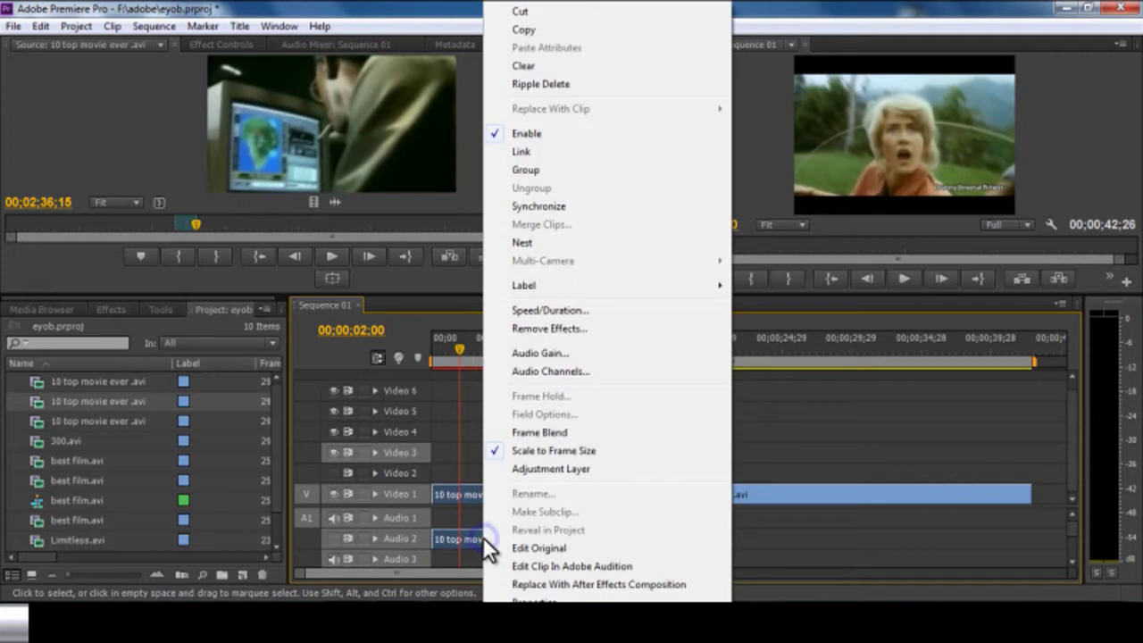
{"action": "left_click", "coordinate": [546, 156]}
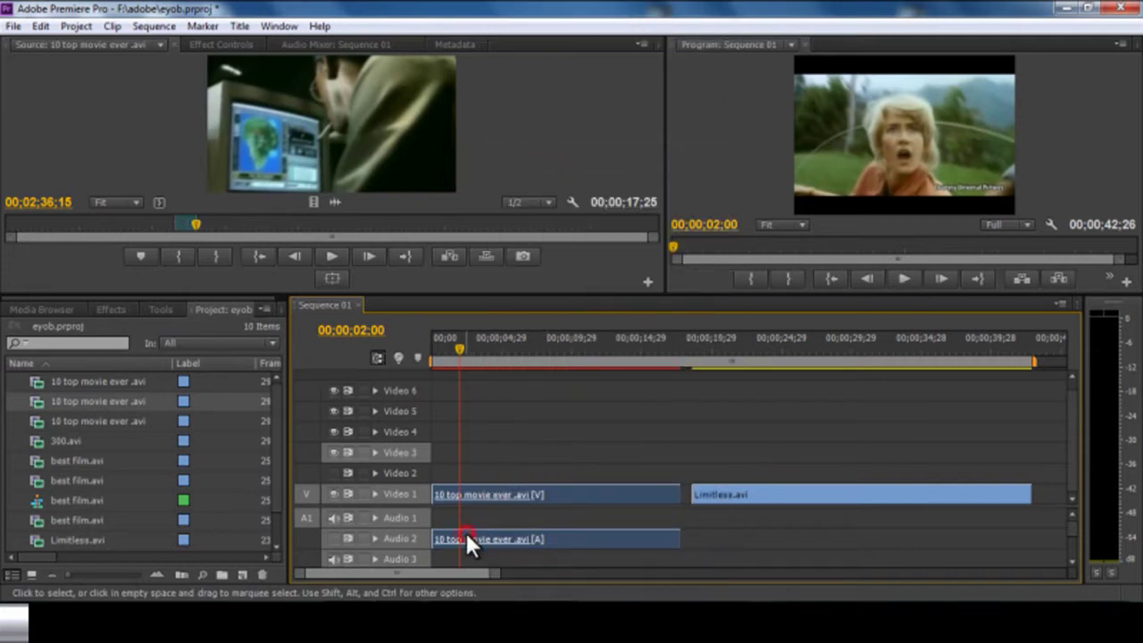
{"action": "left_click", "coordinate": [462, 494]}
- Turn on the Video 2 track output and snap Limitless.avi against the end of the 10 top movie ever .avi clip
{"action": "mouse_move", "coordinate": [532, 489]}
{"action": "left_mouse_down"}
{"action": "mouse_move", "coordinate": [534, 475]}
{"action": "mouse_move", "coordinate": [529, 487]}
{"action": "left_mouse_up"}
{"action": "left_click", "coordinate": [334, 474]}
{"action": "left_click_drag", "start_coordinate": [742, 489], "coordinate": [728, 508]}
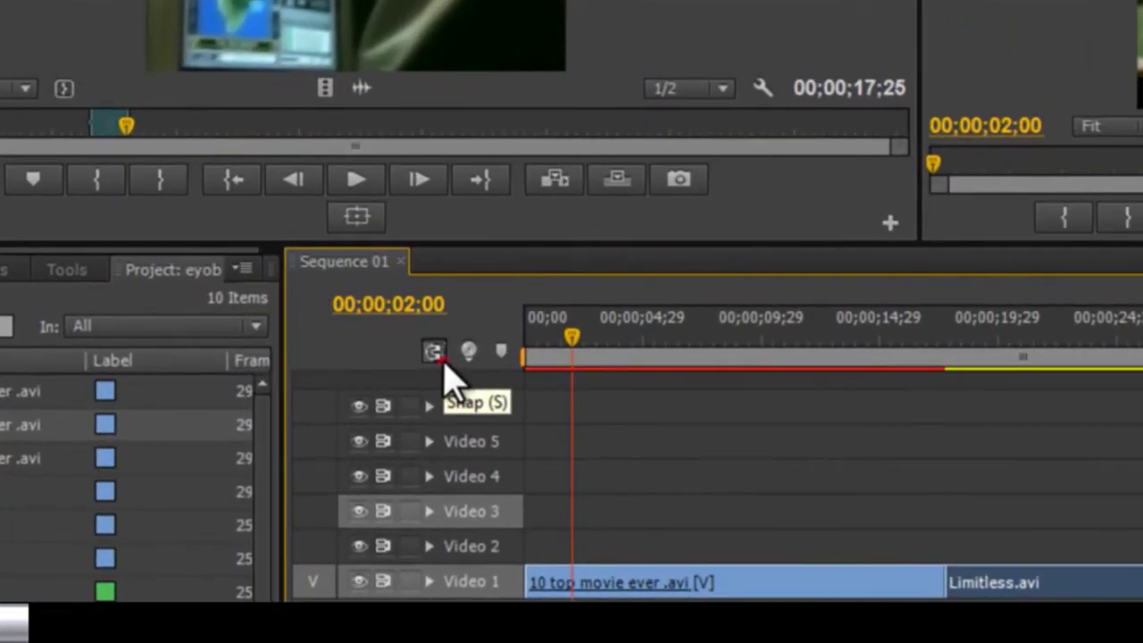
- Turn off timeline snapping and move Limitless.avi along Video 1, away from the end of the preceding clip
{"action": "left_click", "coordinate": [435, 353]}
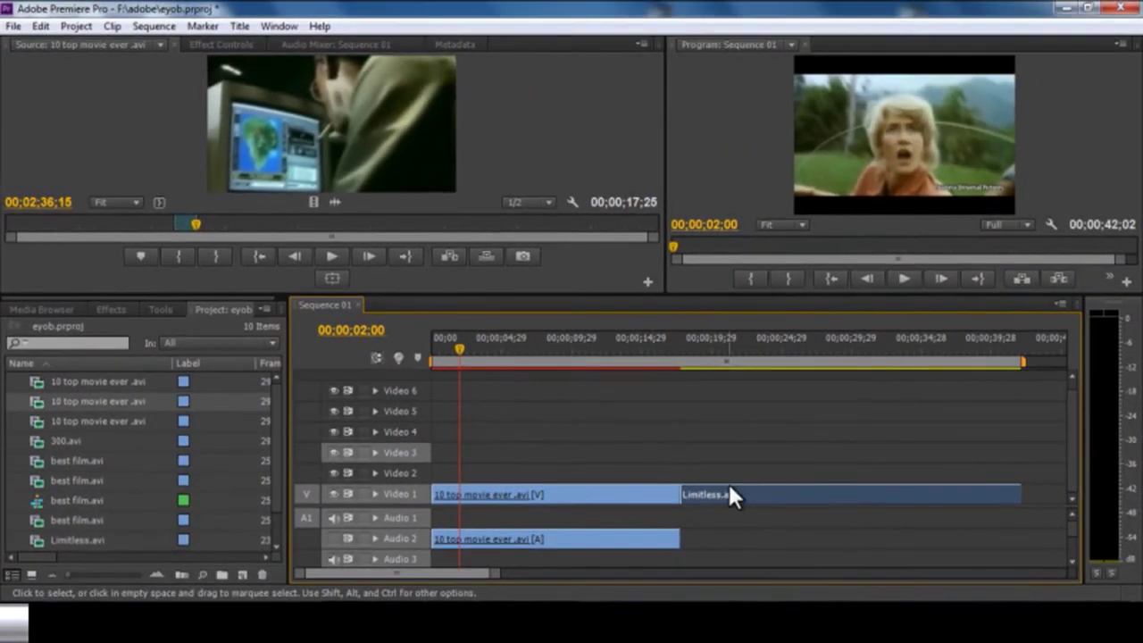
{"action": "mouse_move", "coordinate": [734, 500]}
{"action": "left_mouse_down"}
{"action": "mouse_move", "coordinate": [798, 498]}
{"action": "mouse_move", "coordinate": [720, 500]}
{"action": "mouse_move", "coordinate": [752, 503]}
{"action": "left_mouse_up"}
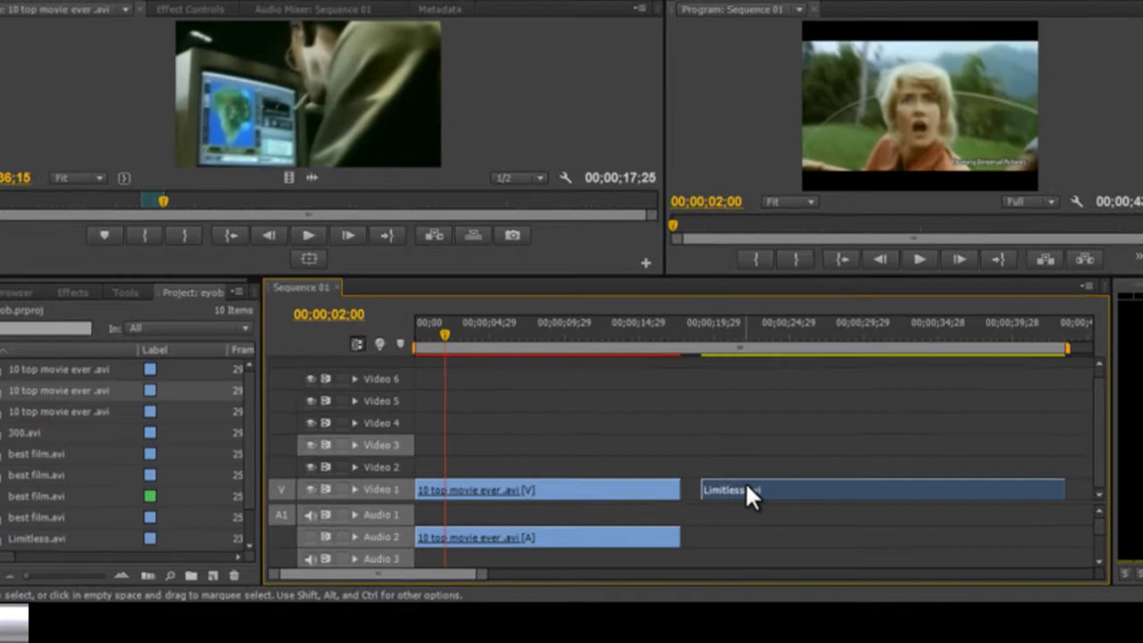
{"action": "left_click_drag", "start_coordinate": [752, 492], "coordinate": [780, 510]}
{"action": "left_click_drag", "start_coordinate": [866, 460], "coordinate": [764, 465]}
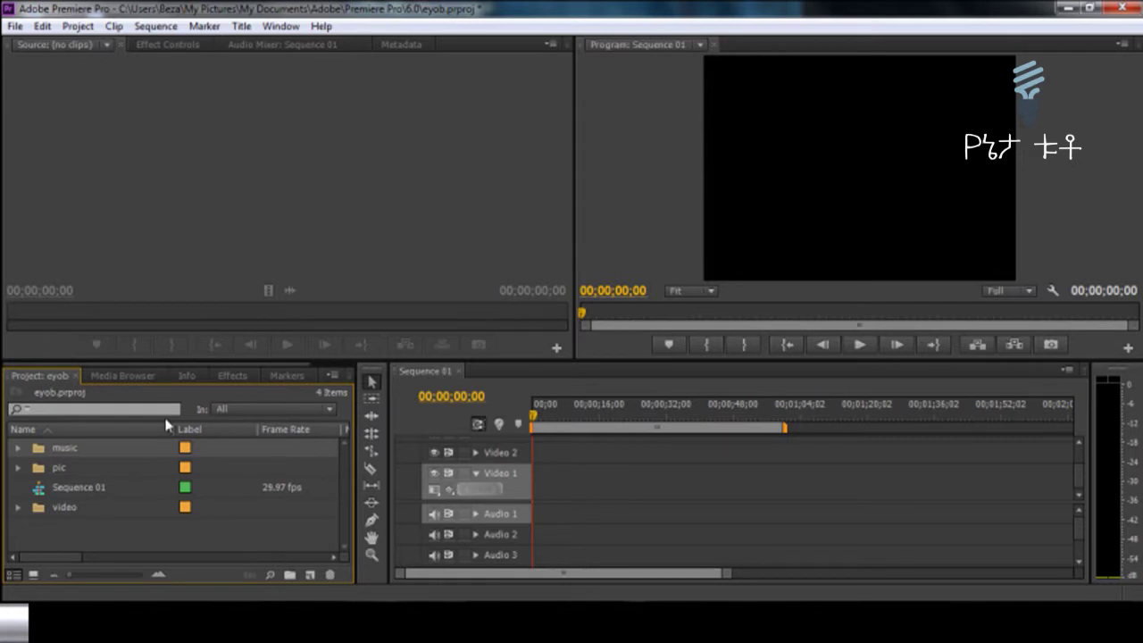
{"action": "left_click", "coordinate": [411, 414]}
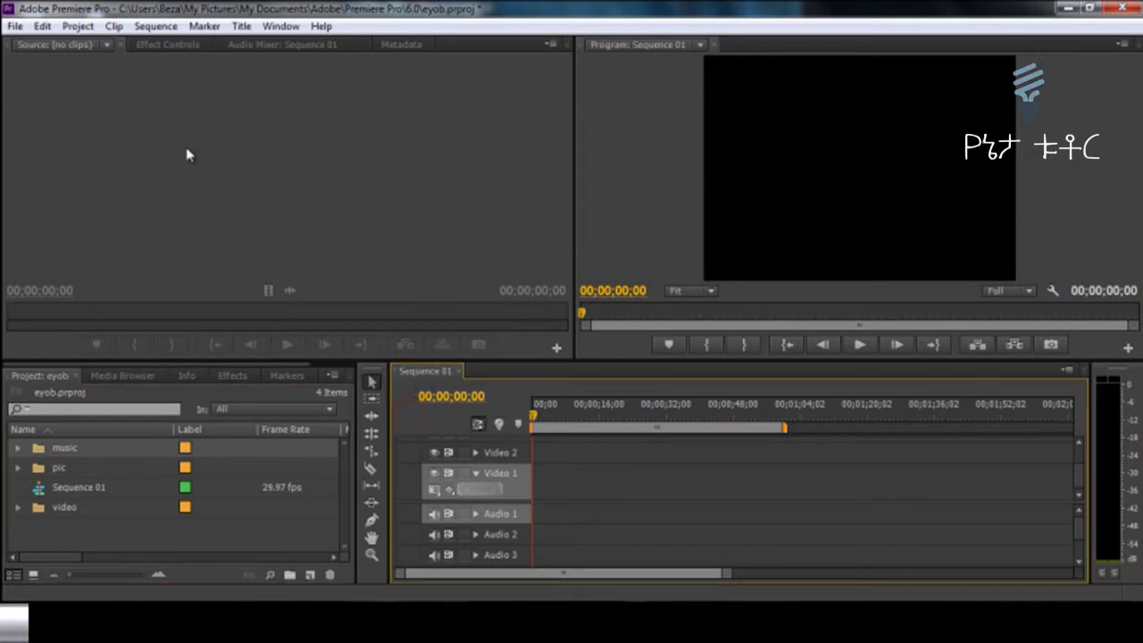
{"action": "left_click", "coordinate": [16, 27]}
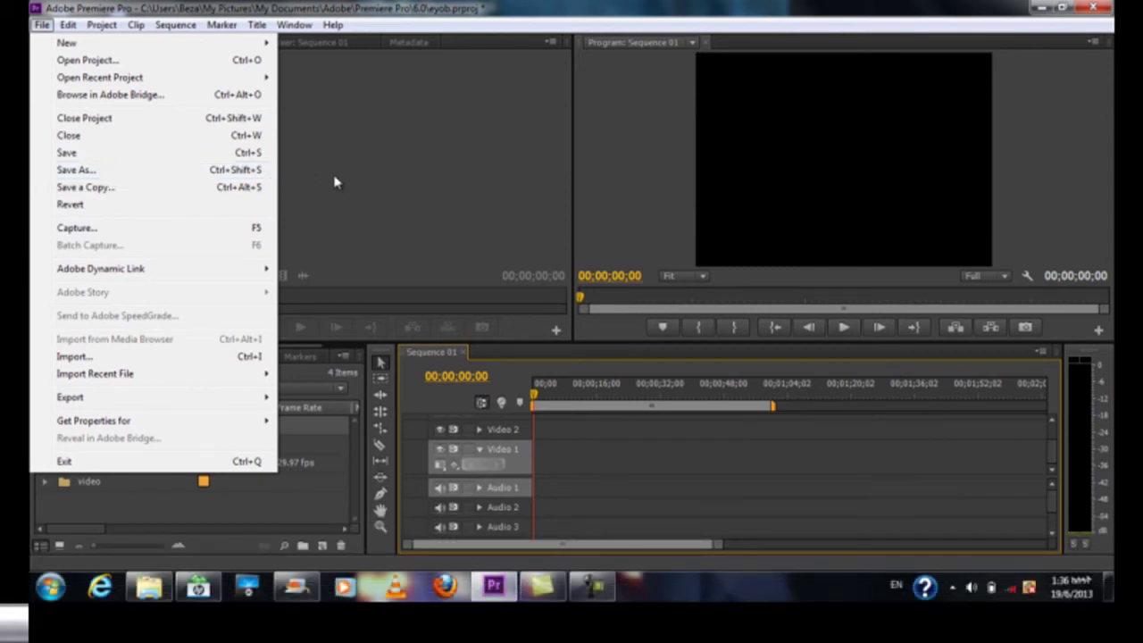
{"action": "left_click", "coordinate": [333, 178]}
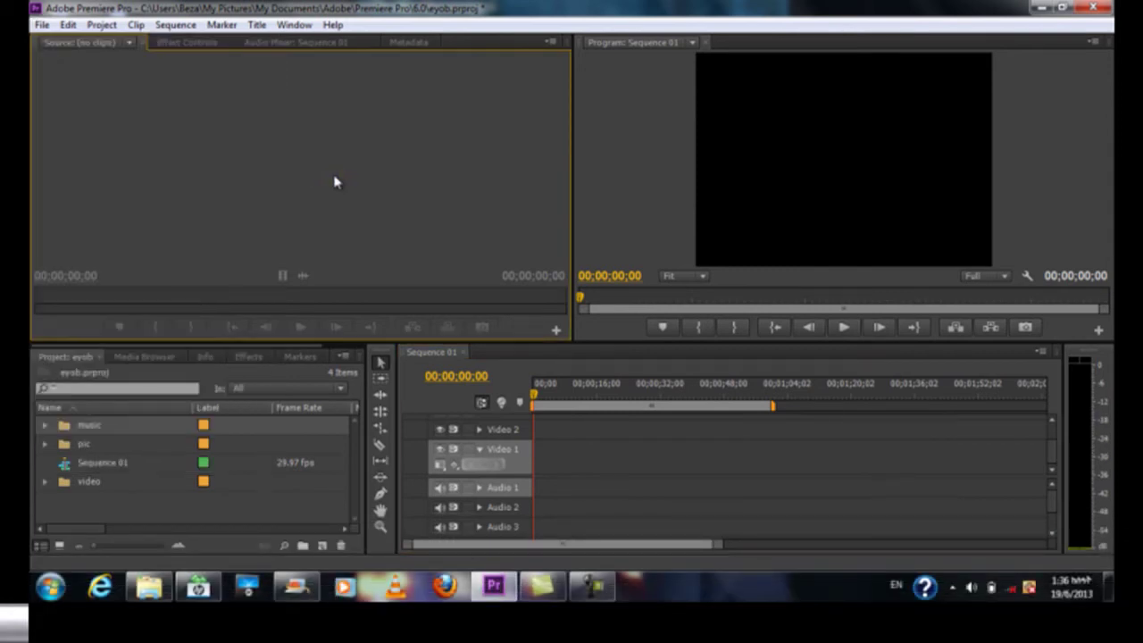
- Enable automatic project saving in the Auto Save preferences
{"action": "left_click", "coordinate": [68, 24]}
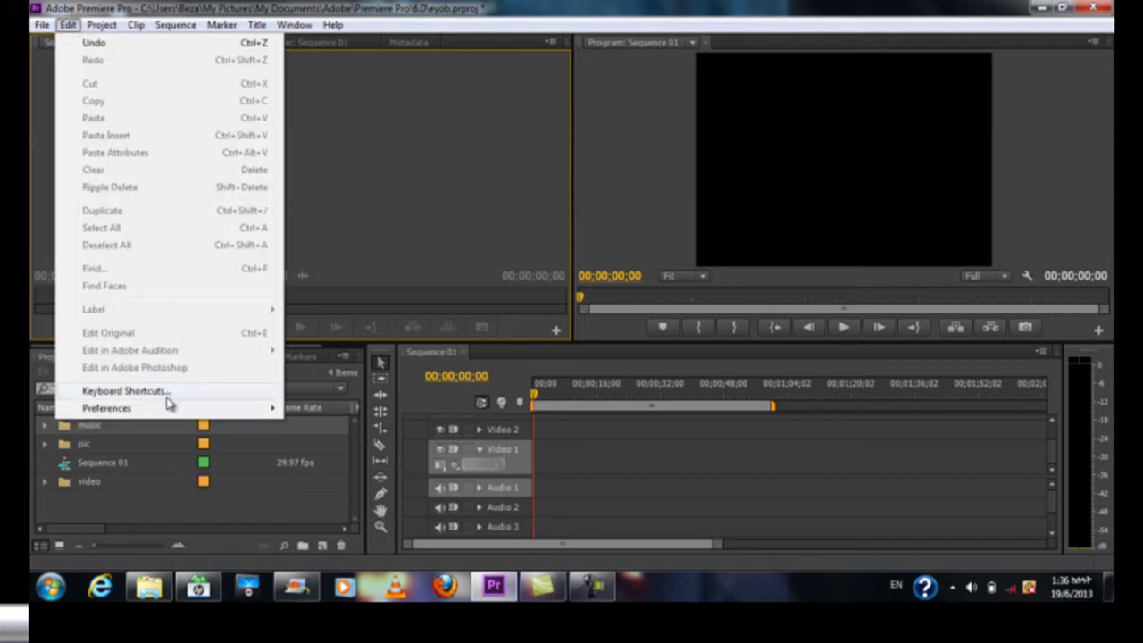
{"action": "mouse_move", "coordinate": [168, 413]}
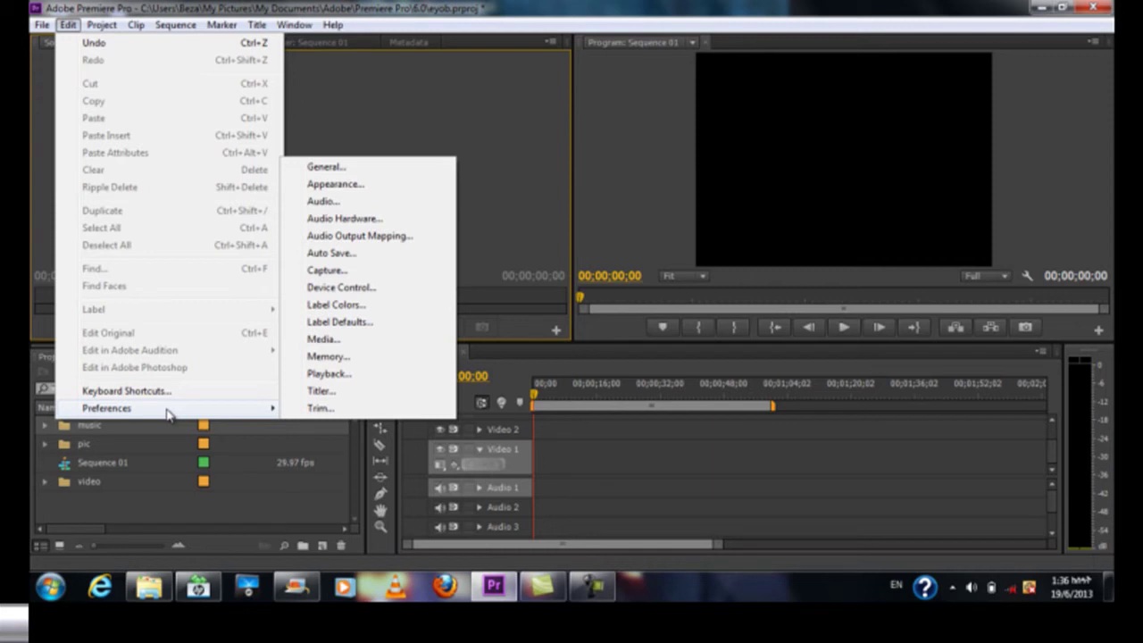
{"action": "left_click", "coordinate": [342, 170]}
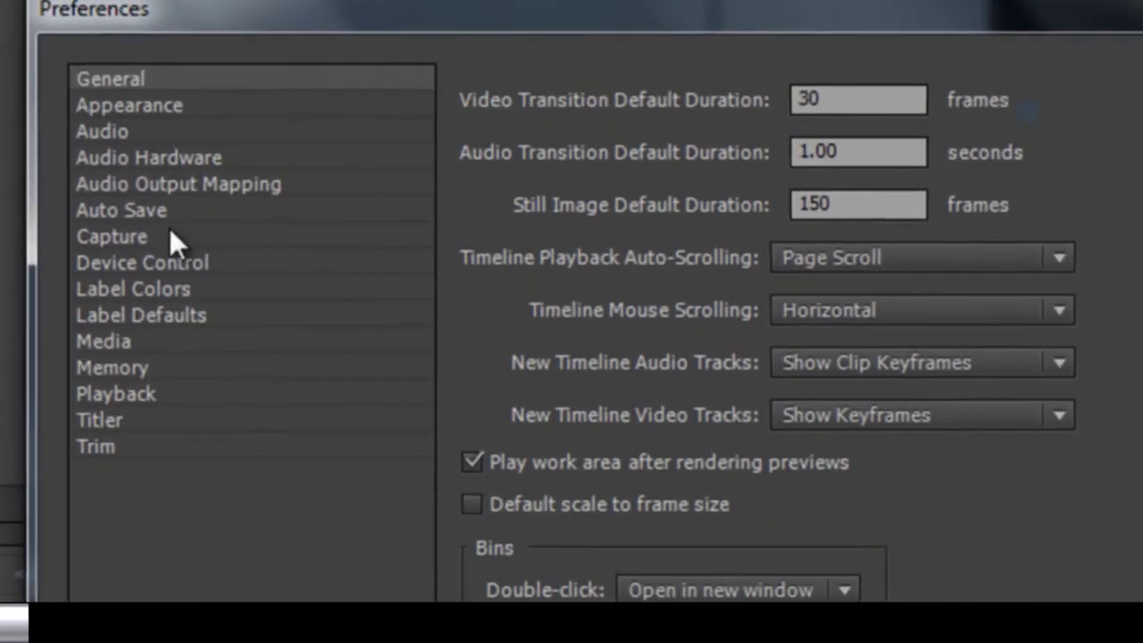
{"action": "left_click", "coordinate": [325, 164]}
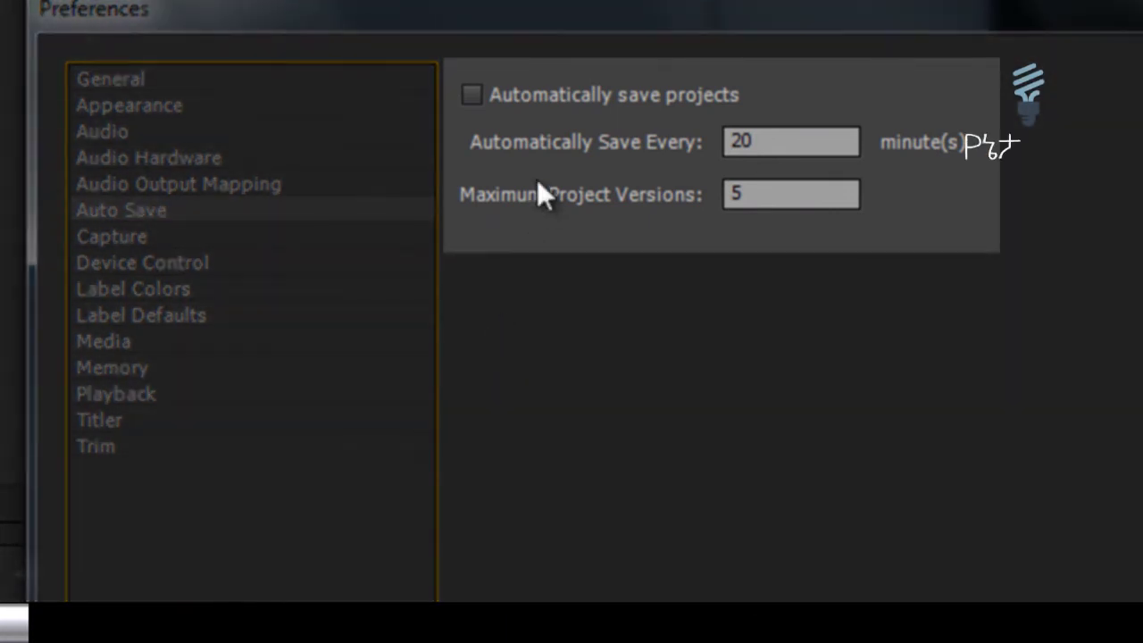
{"action": "left_click", "coordinate": [471, 95]}
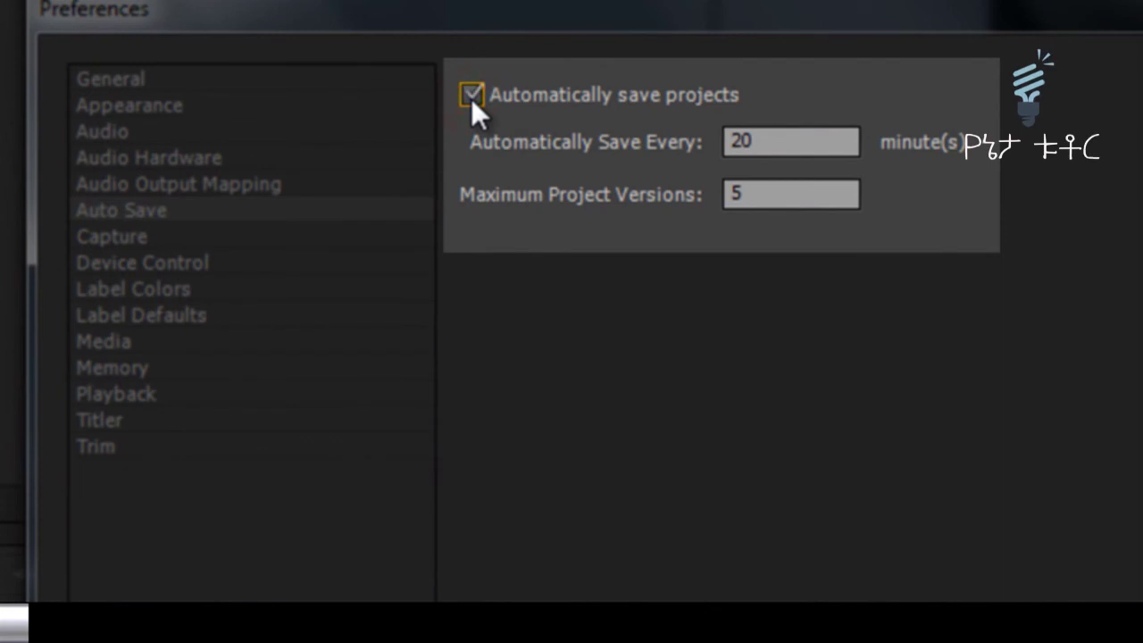